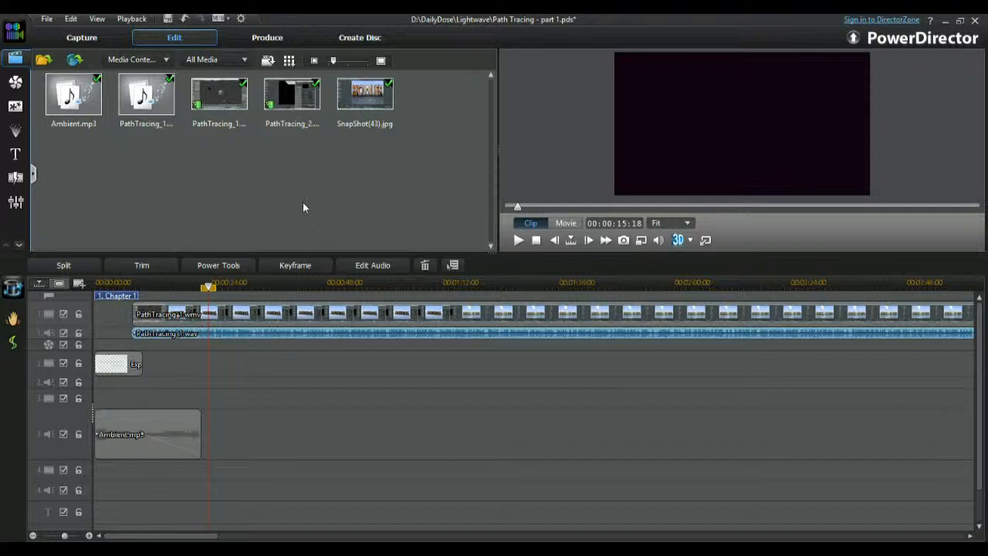
Increase the height of audio track 1 and preview the PathTracing_2 video and SnapShot(43).jpg from the media library.
{"action": "left_click_drag", "start_coordinate": [81, 340], "coordinate": [81, 404]}
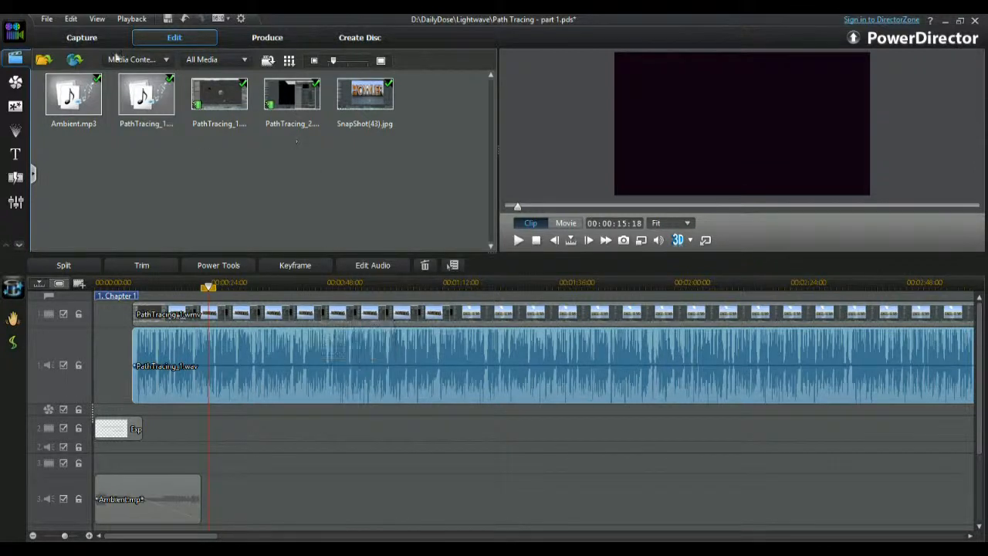
{"action": "left_click", "coordinate": [312, 114]}
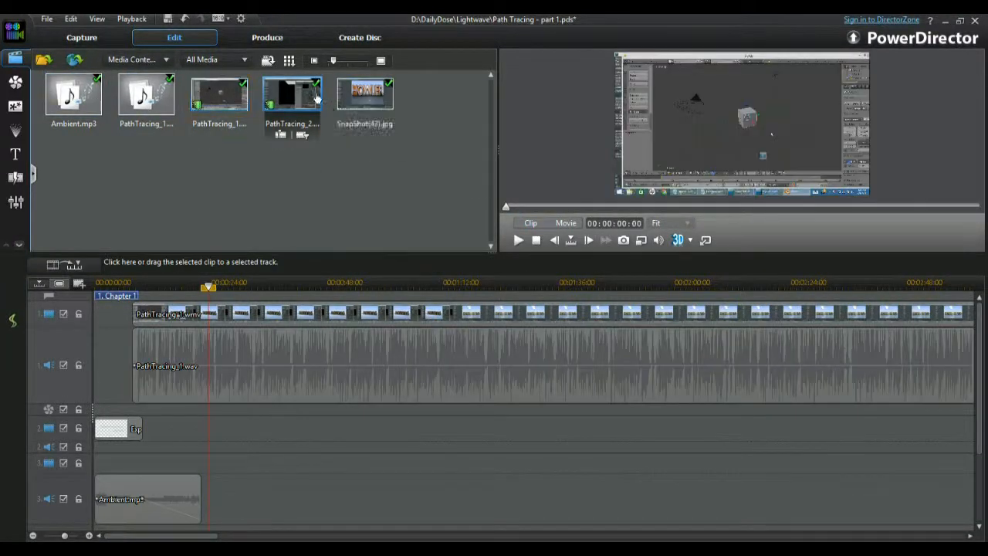
{"action": "left_click", "coordinate": [364, 95]}
Go to the junction of PathTracing_1 and PathTracing_2 and place the playhead at about 00:10:21.
{"action": "left_click_drag", "start_coordinate": [204, 535], "coordinate": [583, 537]}
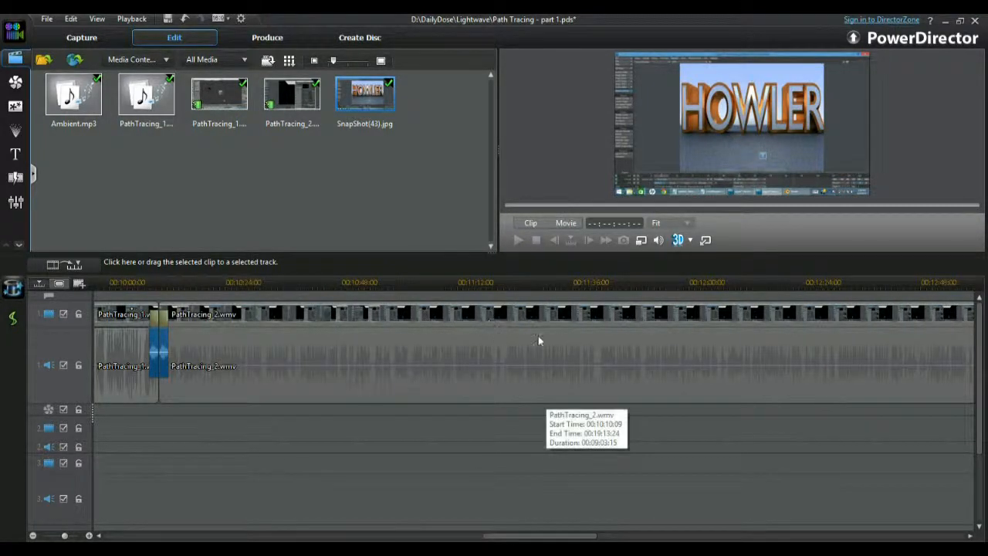
{"action": "left_click", "coordinate": [133, 283]}
{"action": "left_click", "coordinate": [211, 281]}
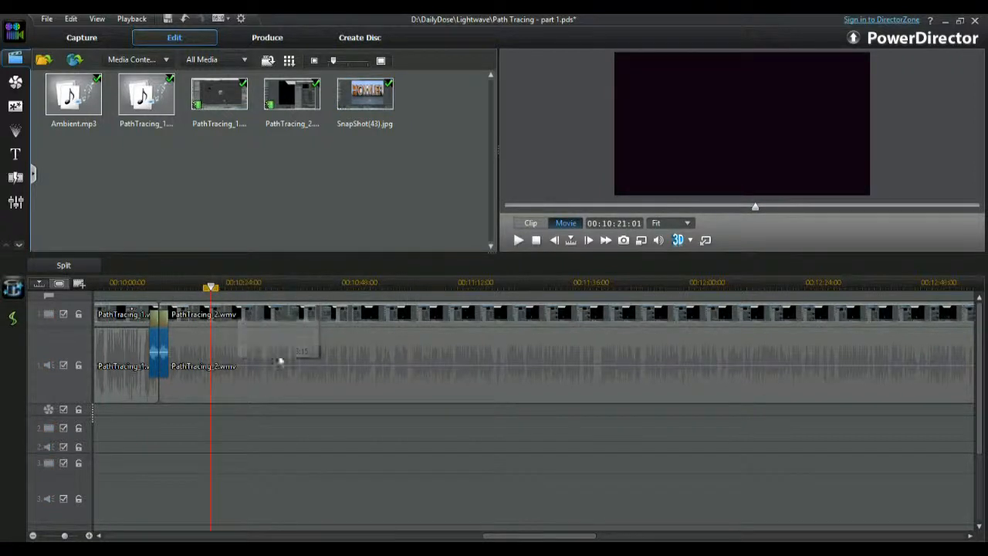
{"action": "left_click_drag", "start_coordinate": [531, 286], "coordinate": [365, 279]}
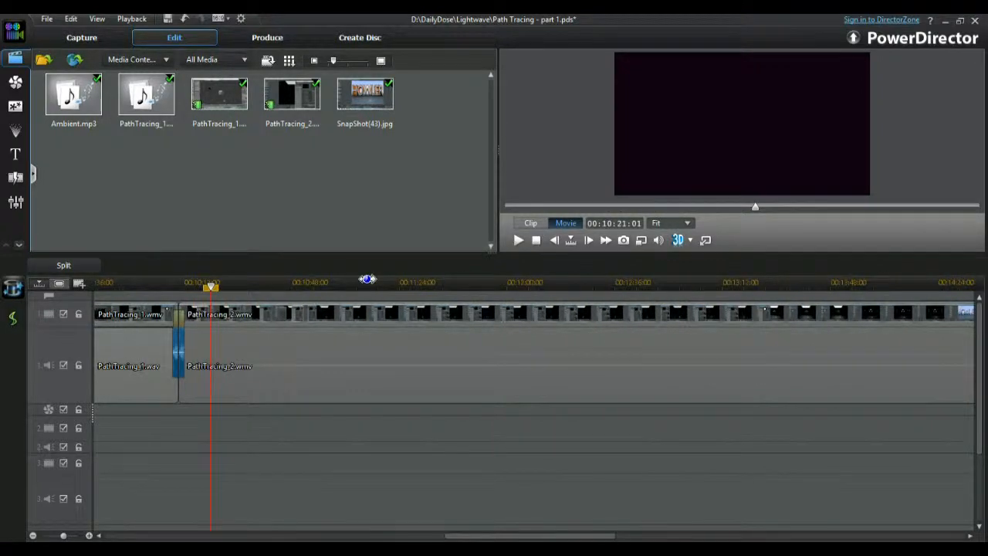
Compare the waveforms of PathTracing_1 and PathTracing_2, checking whether each clip's video and audio are selected together or separately.
{"action": "left_click", "coordinate": [300, 344]}
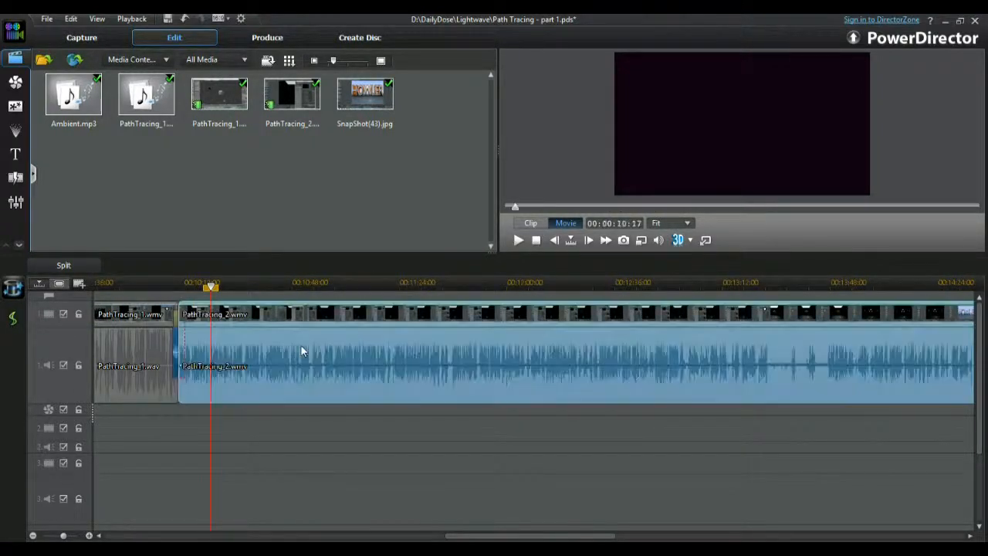
{"action": "left_click", "coordinate": [124, 344]}
{"action": "left_click", "coordinate": [126, 314]}
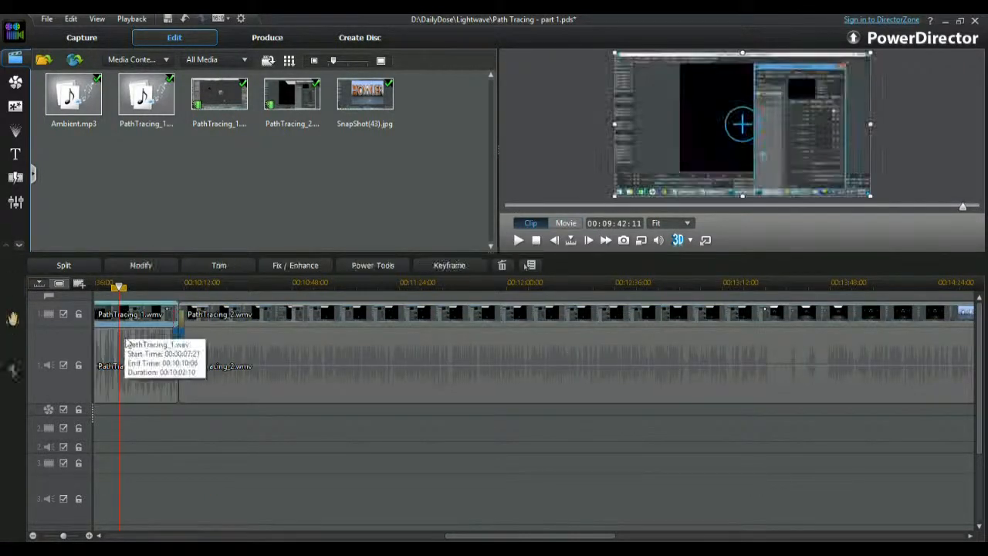
{"action": "left_click", "coordinate": [130, 341]}
{"action": "left_click", "coordinate": [127, 311]}
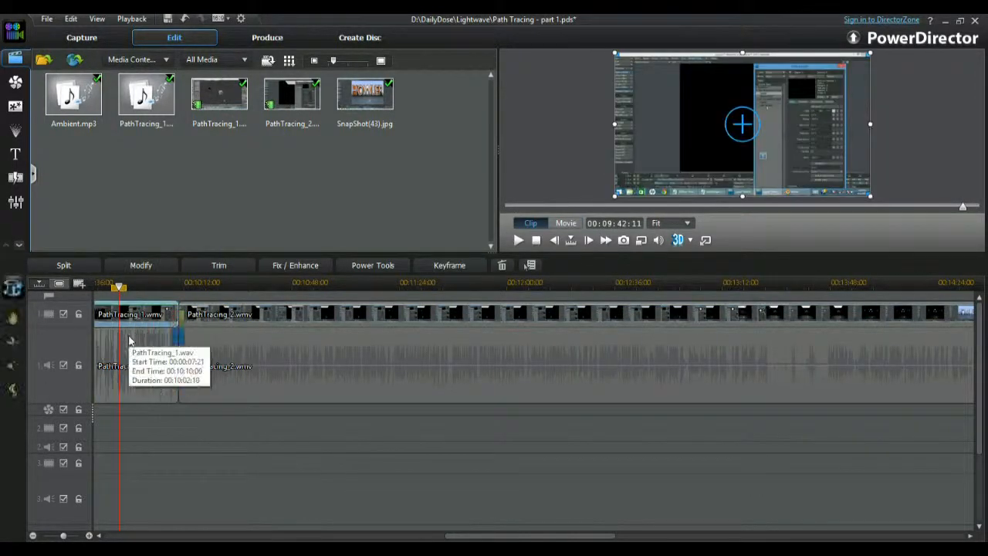
{"action": "left_click", "coordinate": [130, 343]}
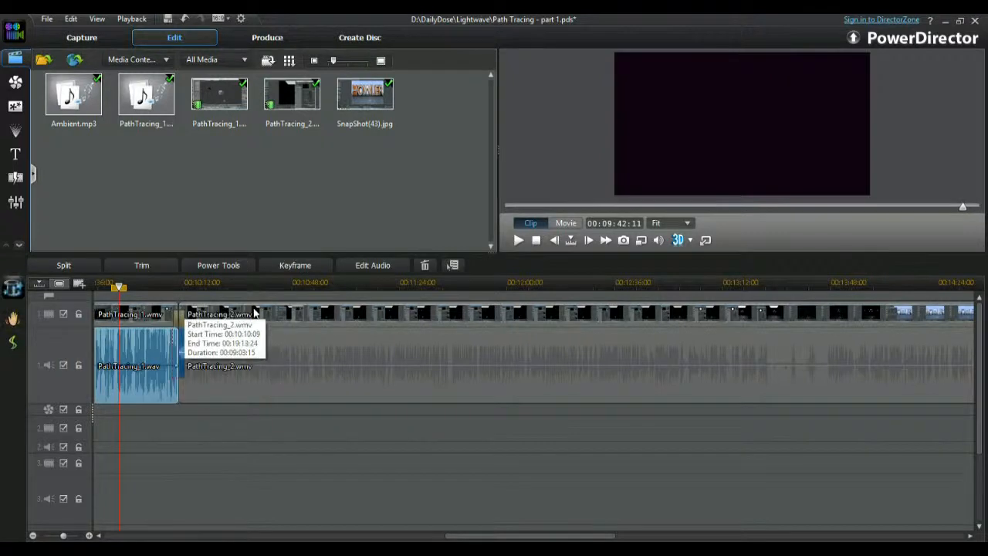
{"action": "left_click", "coordinate": [254, 313]}
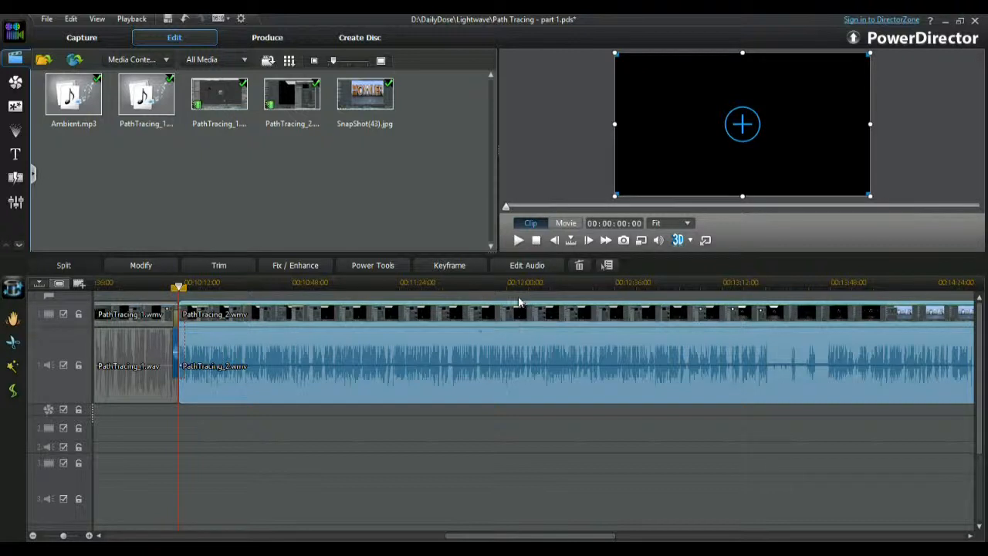
Survey the whole timeline, checking the opening title, the PathTracing_1 video and audio, and the PathTracing_2 clip.
{"action": "left_click_drag", "start_coordinate": [519, 282], "coordinate": [185, 284]}
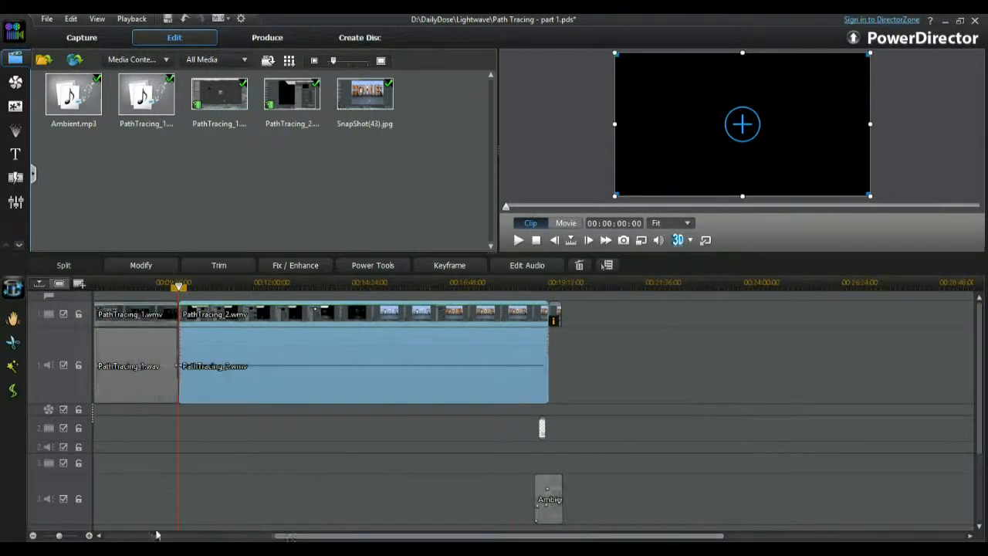
{"action": "left_click_drag", "start_coordinate": [293, 538], "coordinate": [134, 538]}
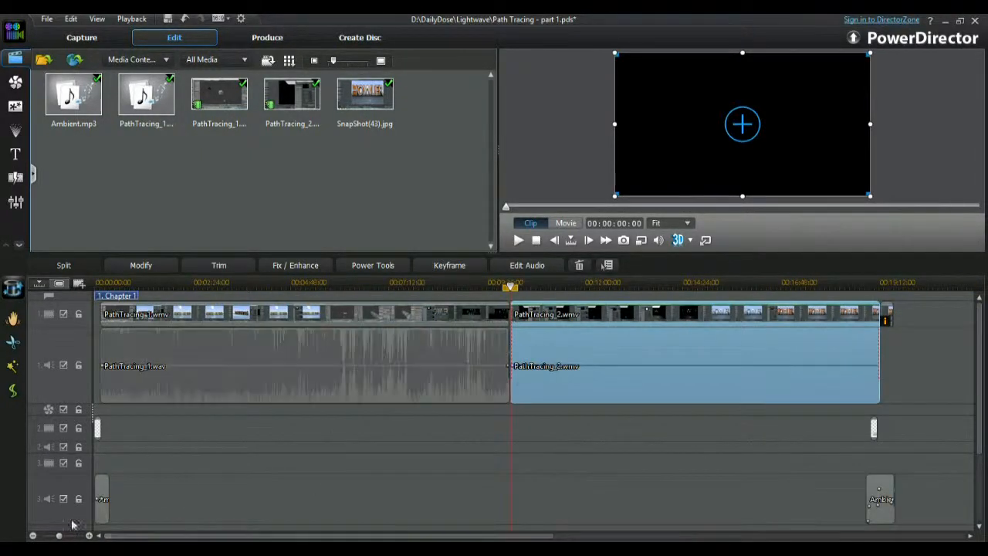
{"action": "left_click", "coordinate": [99, 428]}
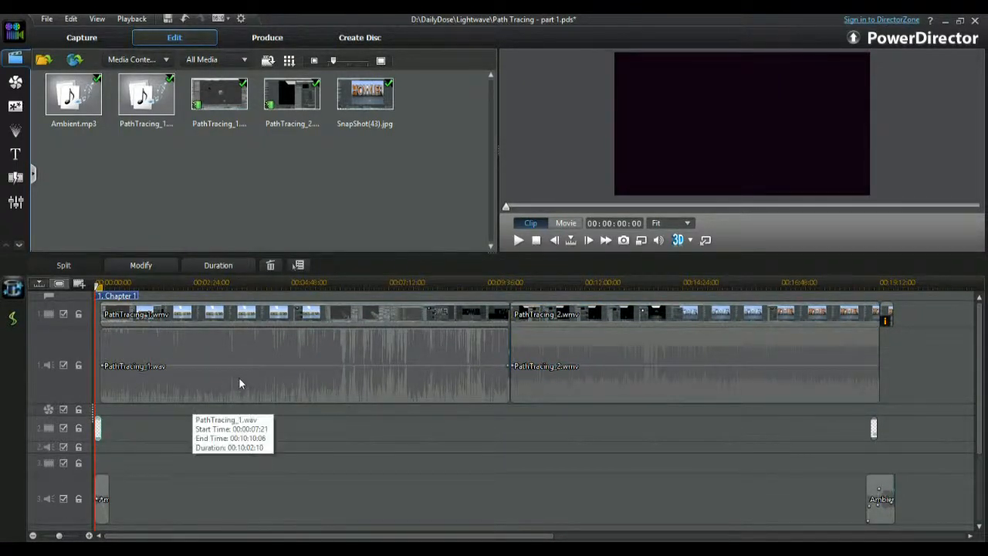
{"action": "left_click", "coordinate": [287, 318]}
{"action": "left_click", "coordinate": [444, 339]}
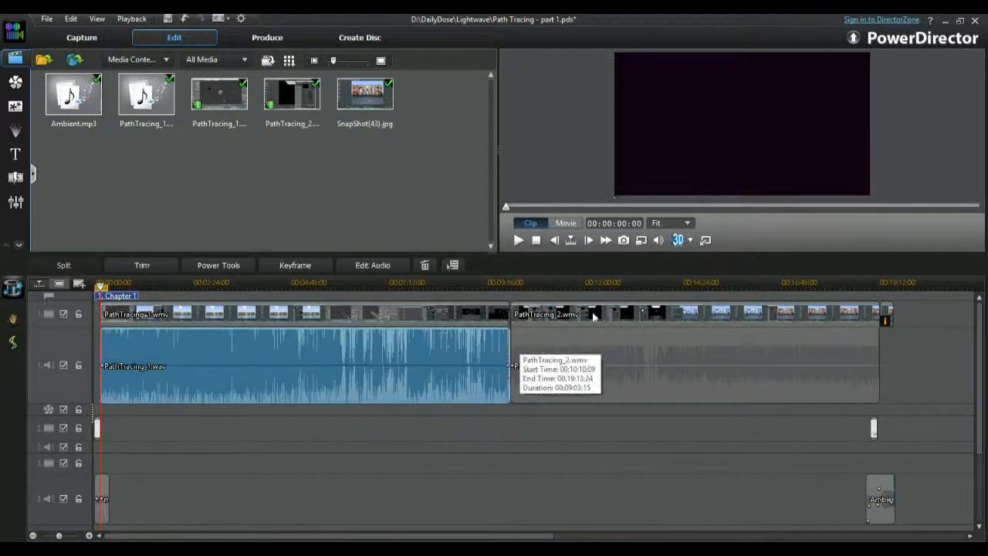
{"action": "left_click", "coordinate": [637, 322]}
Examine the end of PathTracing_1 where it meets PathTracing_2, placing the playhead at about 00:09:44.
{"action": "left_click", "coordinate": [499, 283]}
{"action": "left_click_drag", "start_coordinate": [487, 282], "coordinate": [632, 283]}
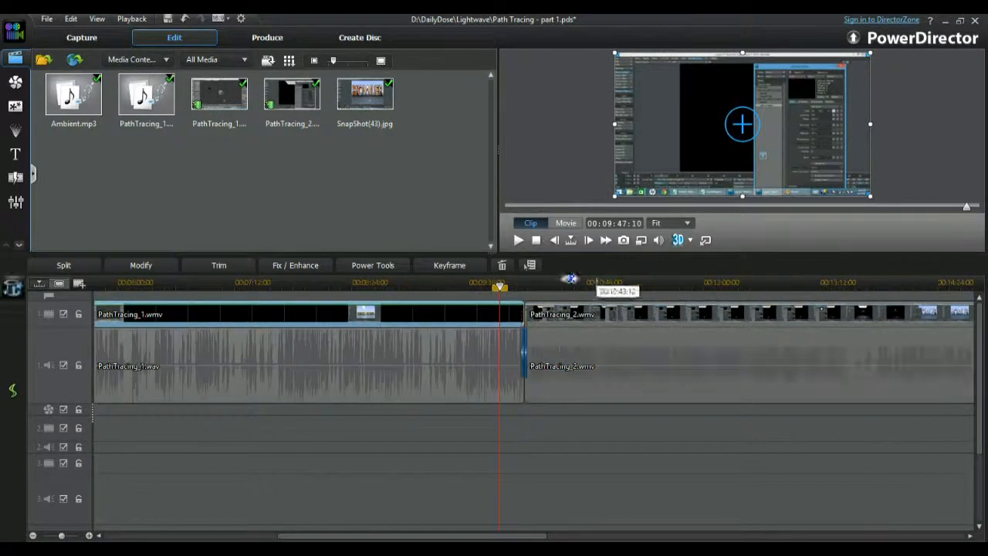
{"action": "left_click_drag", "start_coordinate": [446, 282], "coordinate": [575, 287]}
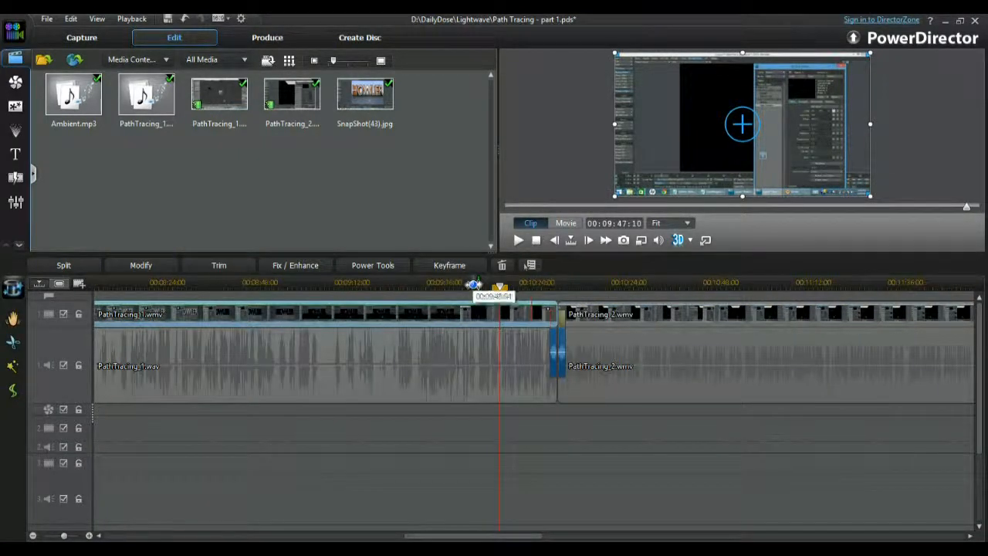
{"action": "left_click", "coordinate": [531, 282]}
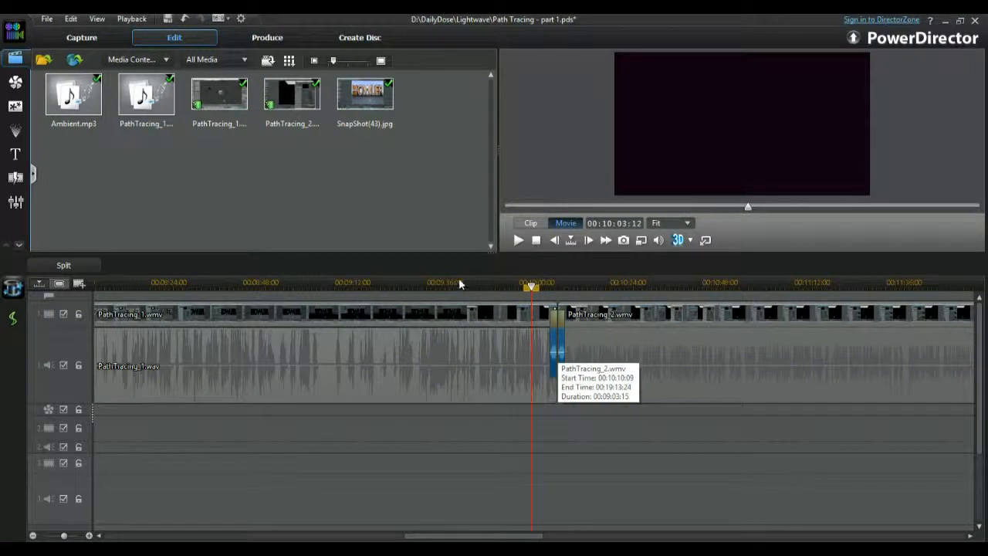
{"action": "left_click", "coordinate": [459, 284]}
{"action": "left_click_drag", "start_coordinate": [472, 280], "coordinate": [946, 305]}
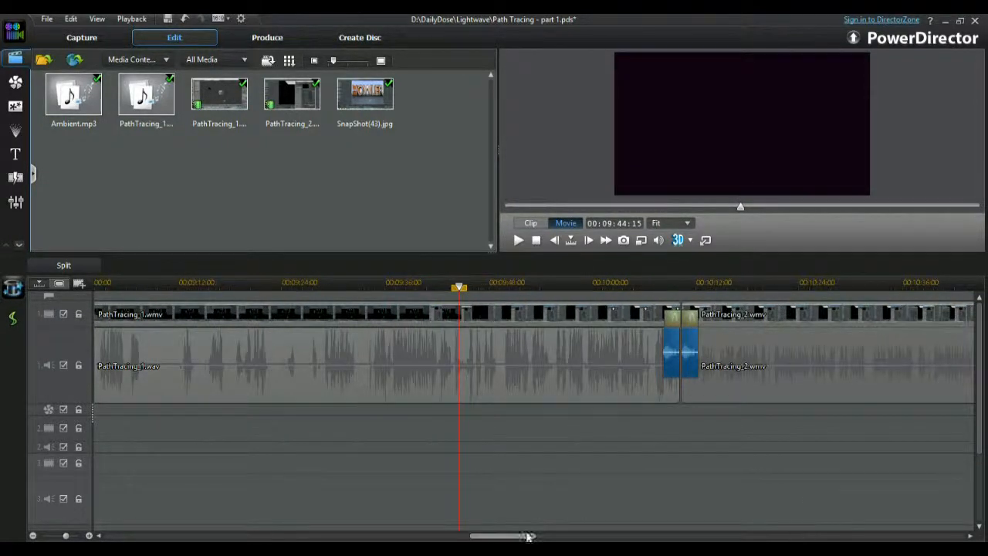
Play the movie from about 00:10:05 across the transition between PathTracing_1 and PathTracing_2 to compare their audio levels.
{"action": "scroll", "coordinate": [528, 536], "scroll_direction": "right", "scroll_amount": 5}
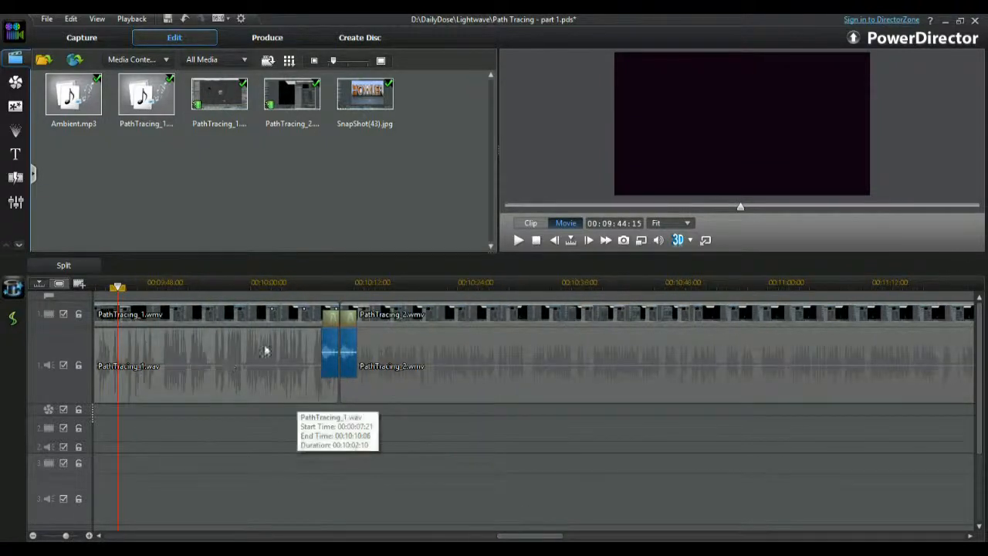
{"action": "left_click", "coordinate": [270, 349]}
{"action": "left_click", "coordinate": [362, 423]}
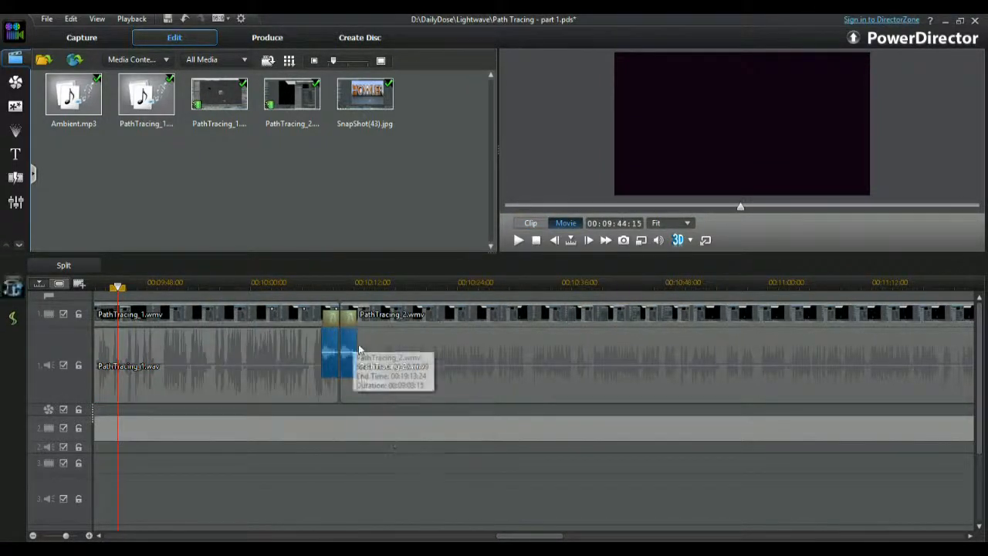
{"action": "left_click", "coordinate": [300, 283]}
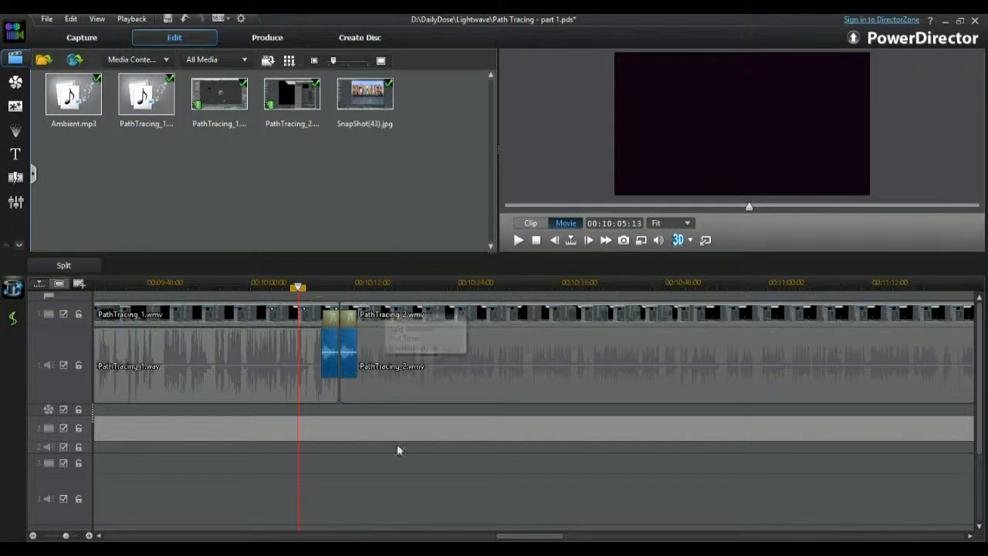
{"action": "left_click", "coordinate": [368, 466]}
{"action": "key", "text": "space"}
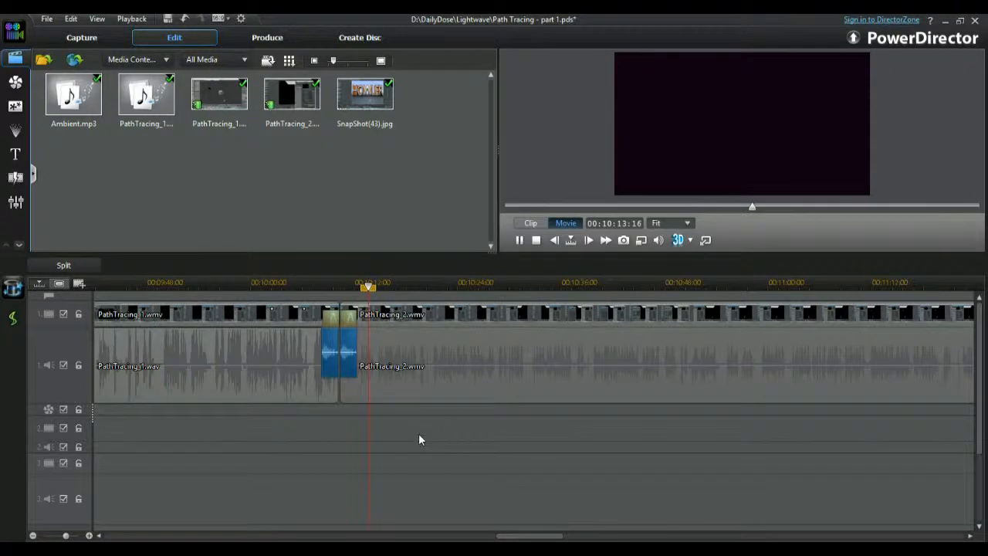
Select the PathTracing_2 clip on track 1 and show its full length on the timeline.
{"action": "left_click", "coordinate": [389, 353]}
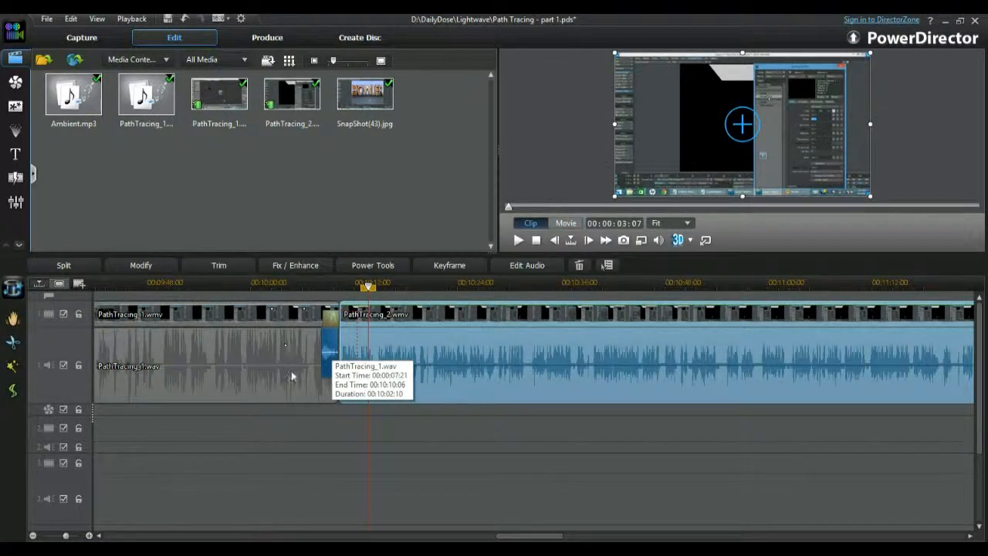
{"action": "left_click_drag", "start_coordinate": [70, 404], "coordinate": [90, 466]}
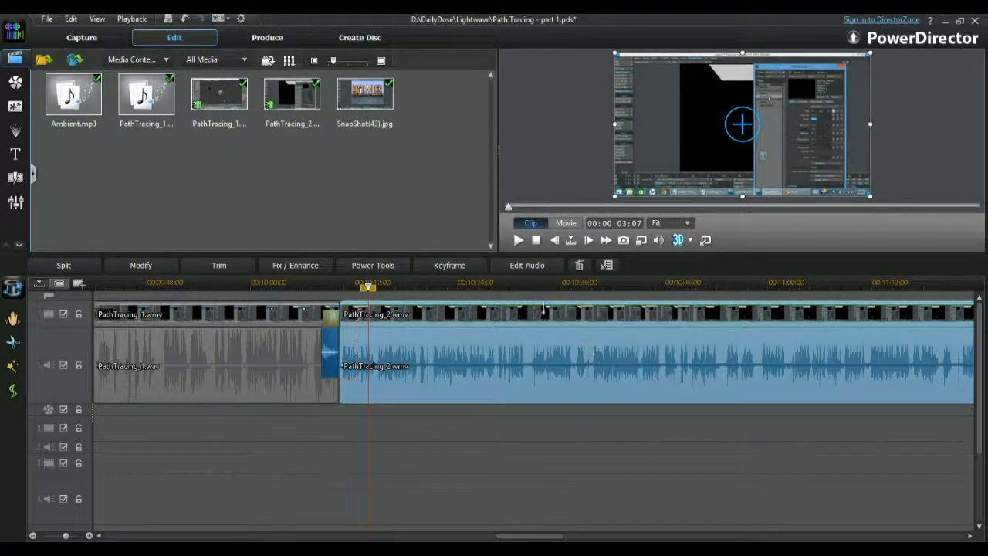
{"action": "mouse_move", "coordinate": [558, 536]}
{"action": "left_mouse_down"}
{"action": "mouse_move", "coordinate": [585, 537]}
{"action": "mouse_move", "coordinate": [567, 533]}
{"action": "left_mouse_up"}
{"action": "left_click_drag", "start_coordinate": [570, 284], "coordinate": [151, 280]}
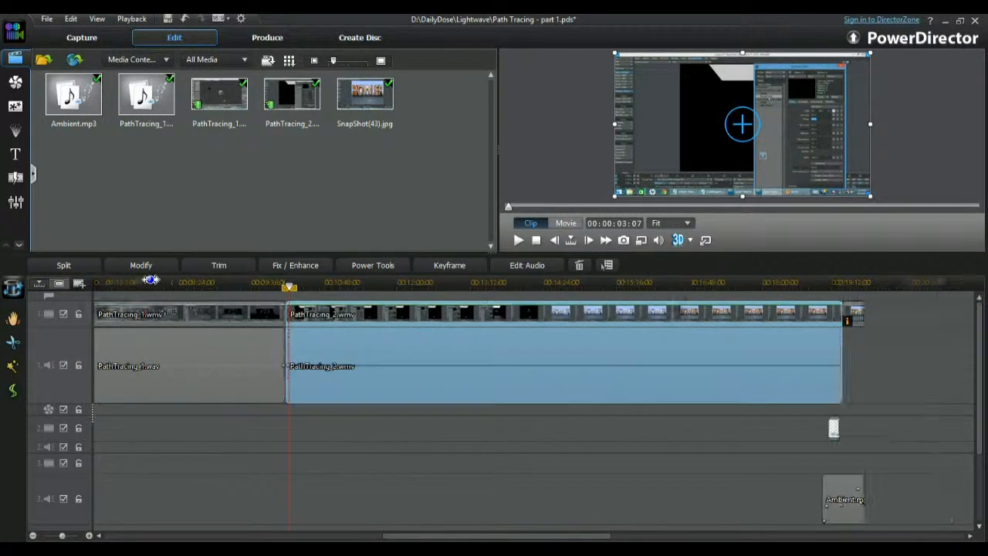
{"action": "right_click", "coordinate": [380, 337]}
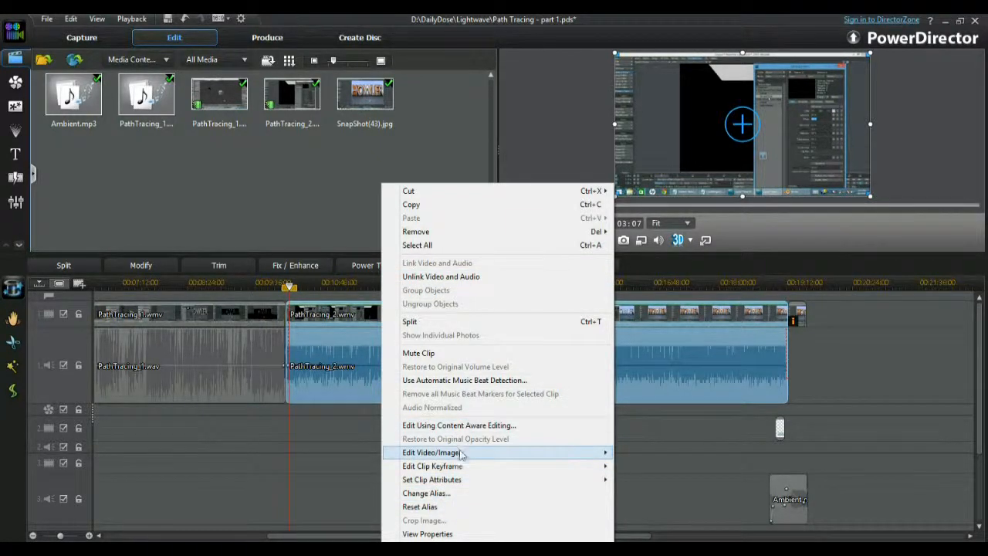
{"action": "mouse_move", "coordinate": [461, 468]}
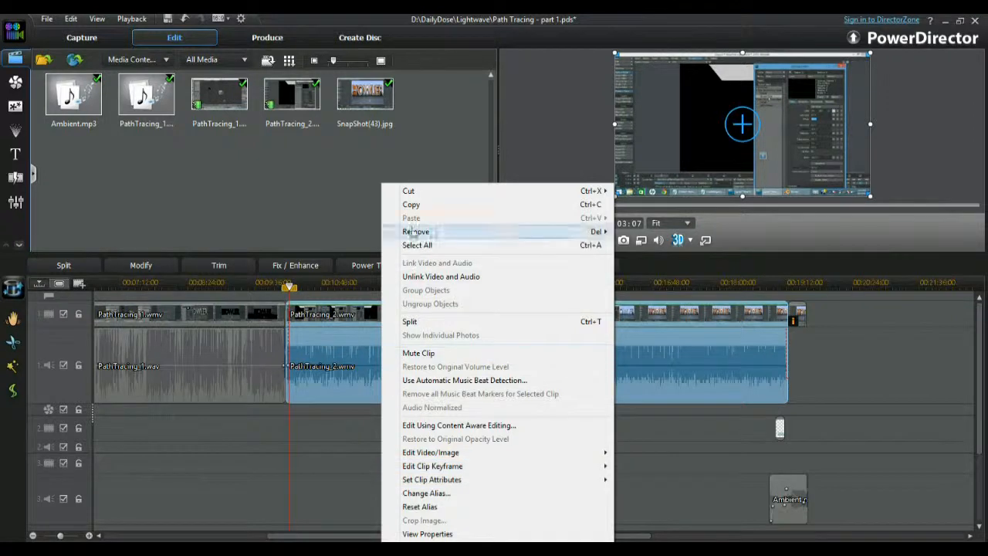
{"action": "left_click", "coordinate": [356, 455]}
{"action": "left_click", "coordinate": [384, 344]}
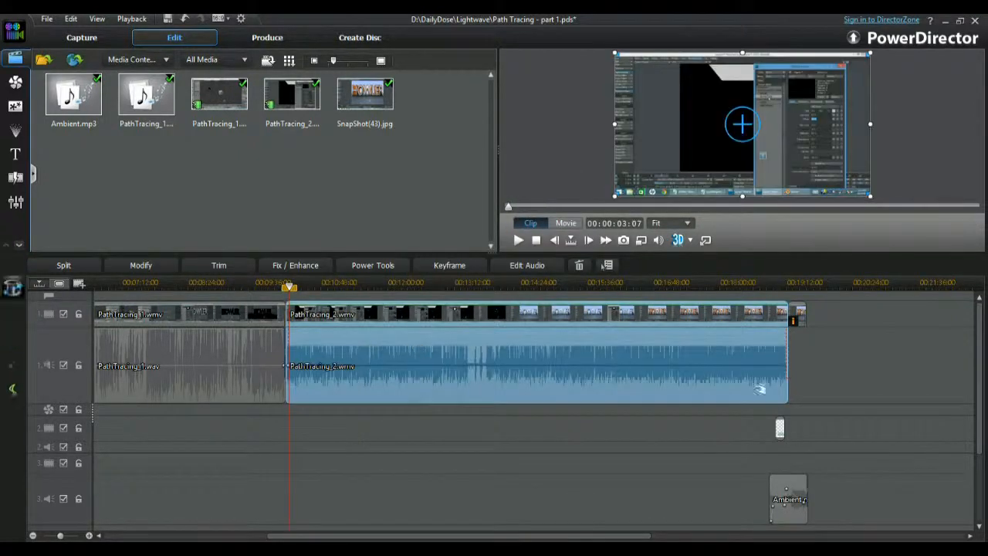
Unlink the video and audio of the PathTracing_2 clip and select only its audio part.
{"action": "right_click", "coordinate": [398, 312]}
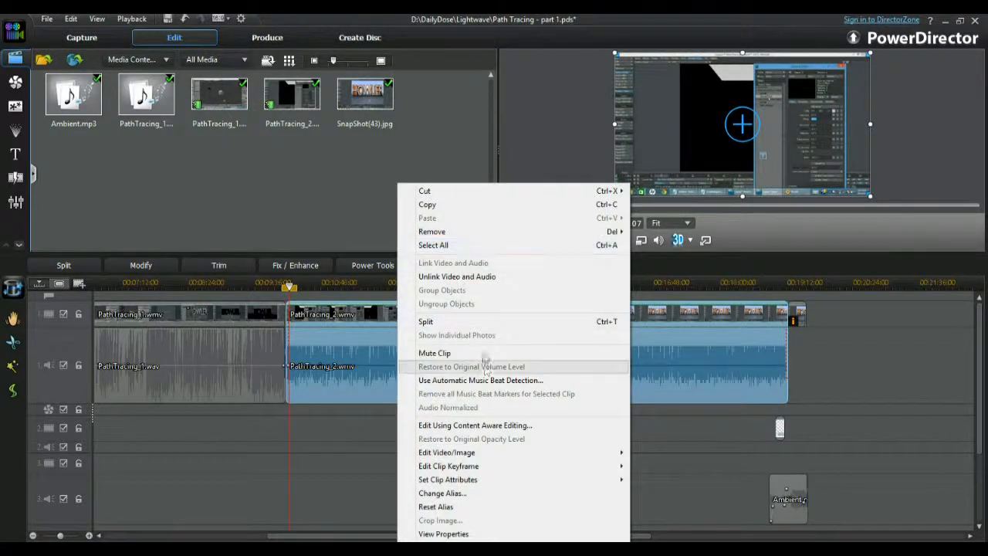
{"action": "left_click", "coordinate": [444, 277]}
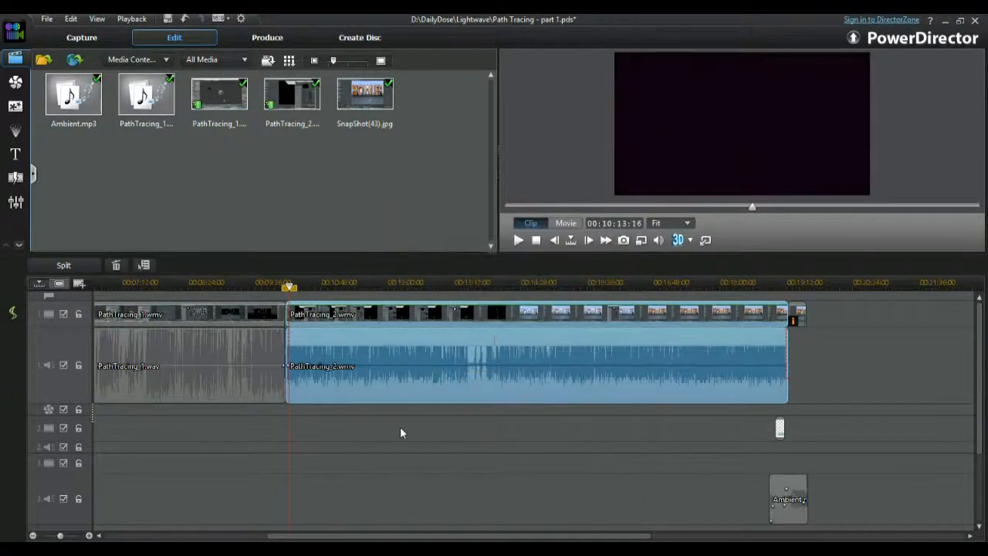
{"action": "left_click", "coordinate": [471, 427]}
{"action": "left_click", "coordinate": [479, 345]}
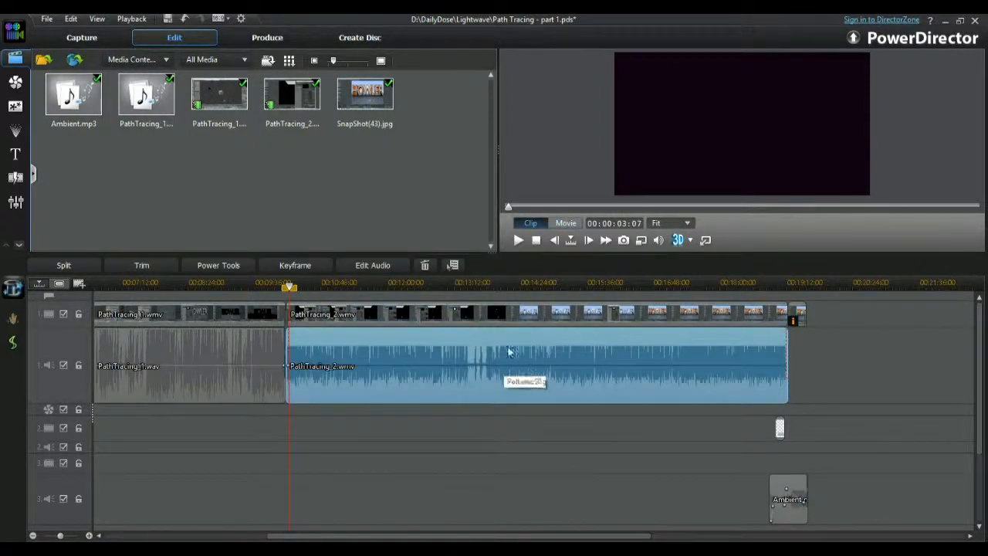
Switch to WaveEditor to edit the unlinked PathTracing_2 audio clip.
{"action": "right_click", "coordinate": [432, 351]}
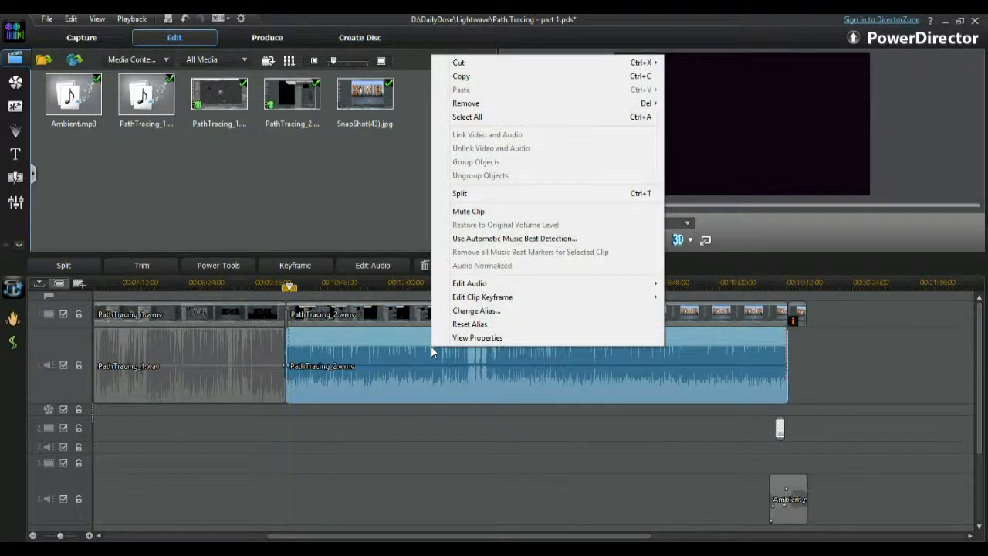
{"action": "mouse_move", "coordinate": [480, 289]}
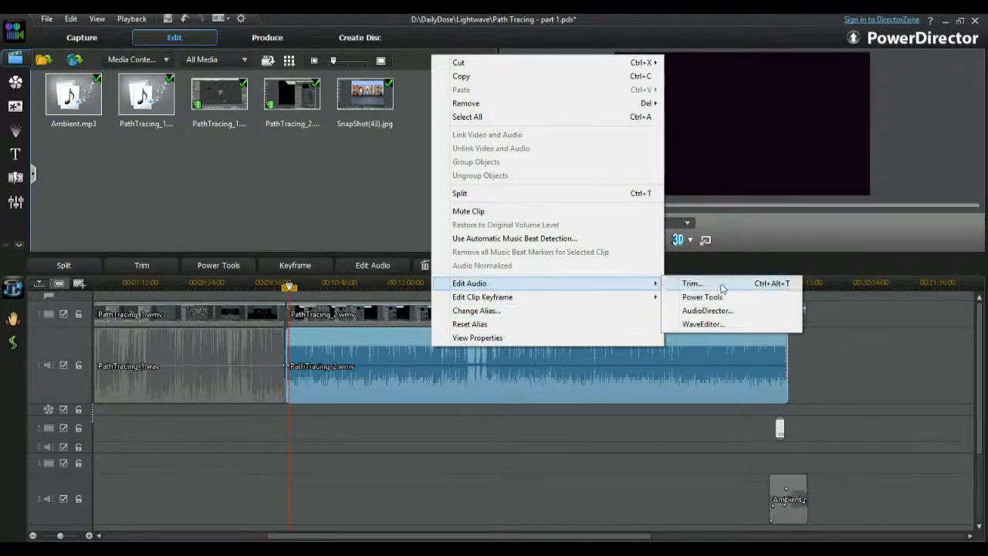
{"action": "left_click", "coordinate": [714, 325]}
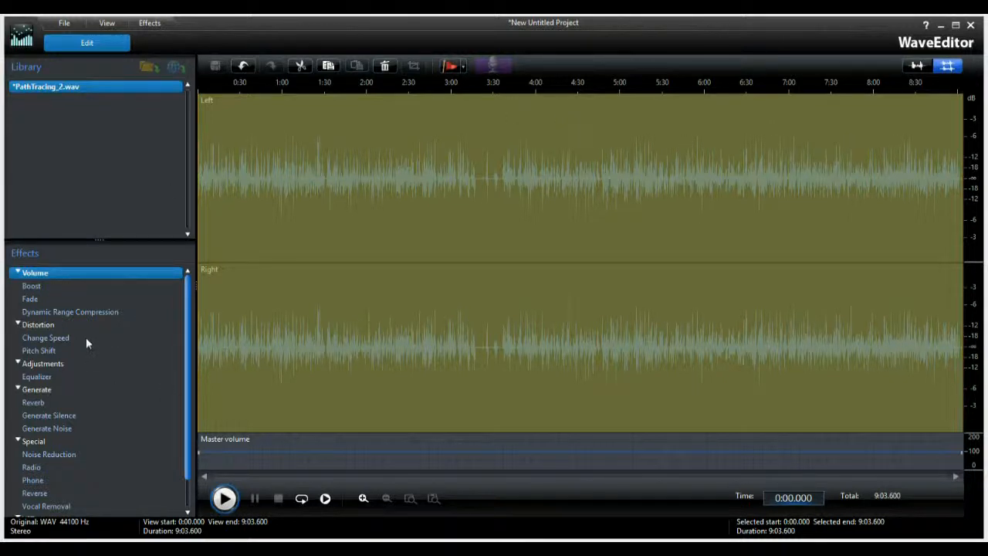
Apply a Boost of about 4 dB to the entire PathTracing_2.wav audio.
{"action": "double_click", "coordinate": [38, 288]}
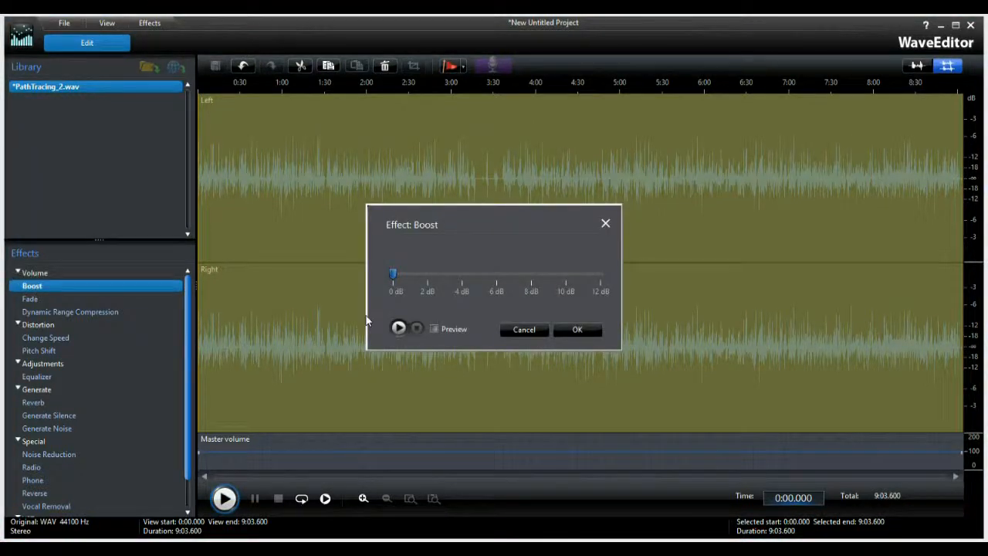
{"action": "left_click", "coordinate": [458, 275]}
{"action": "left_click", "coordinate": [581, 329]}
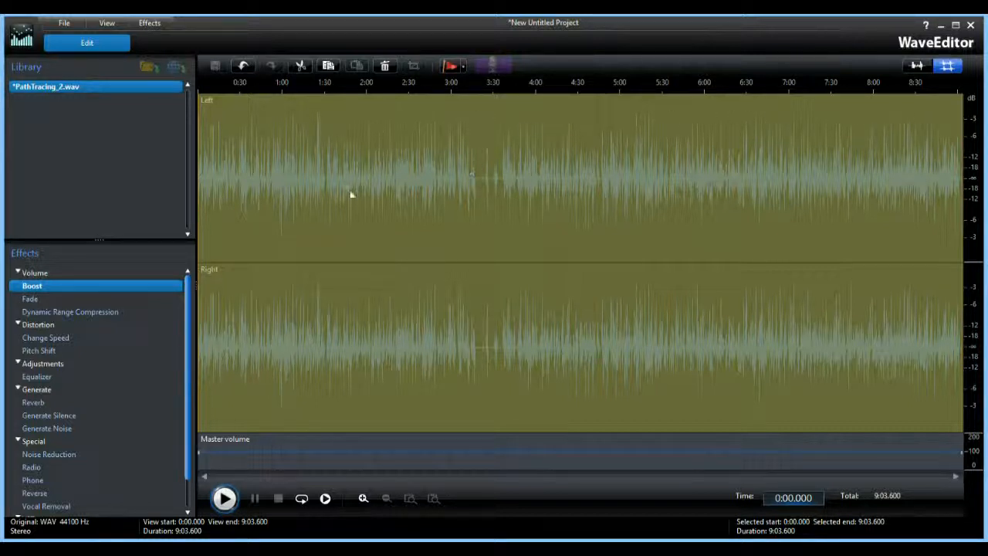
Apply Noise Reduction to PathTracing_2.wav with the Stationary noise type at a level of about 35.
{"action": "double_click", "coordinate": [62, 457]}
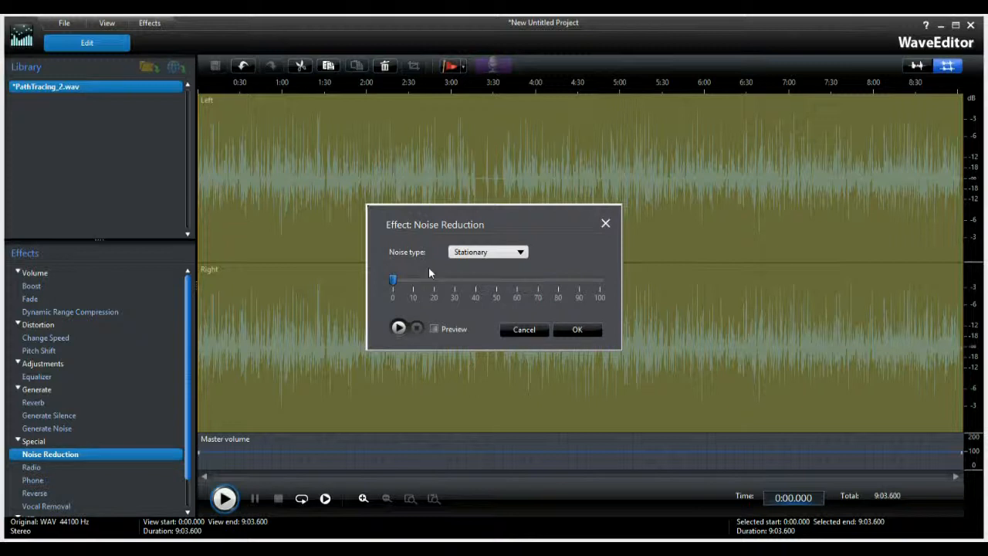
{"action": "left_click", "coordinate": [454, 282]}
{"action": "left_click", "coordinate": [468, 283]}
{"action": "left_click_drag", "start_coordinate": [467, 285], "coordinate": [466, 286]}
{"action": "left_click", "coordinate": [477, 255]}
{"action": "left_click", "coordinate": [485, 253]}
{"action": "left_click", "coordinate": [485, 253]}
{"action": "left_click", "coordinate": [578, 329]}
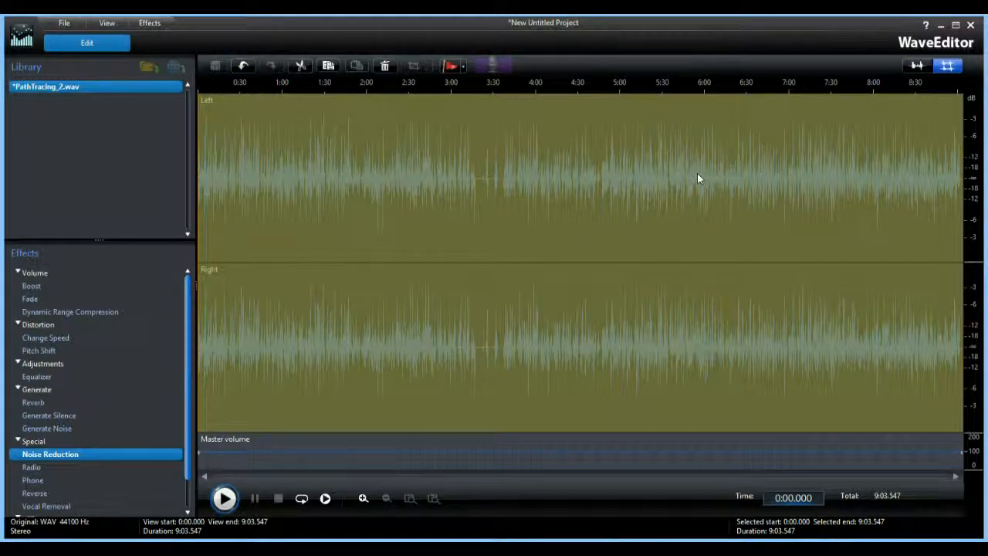
Close WaveEditor, saving the changes to the audio track, and return to the PowerDirector timeline.
{"action": "left_click", "coordinate": [971, 26]}
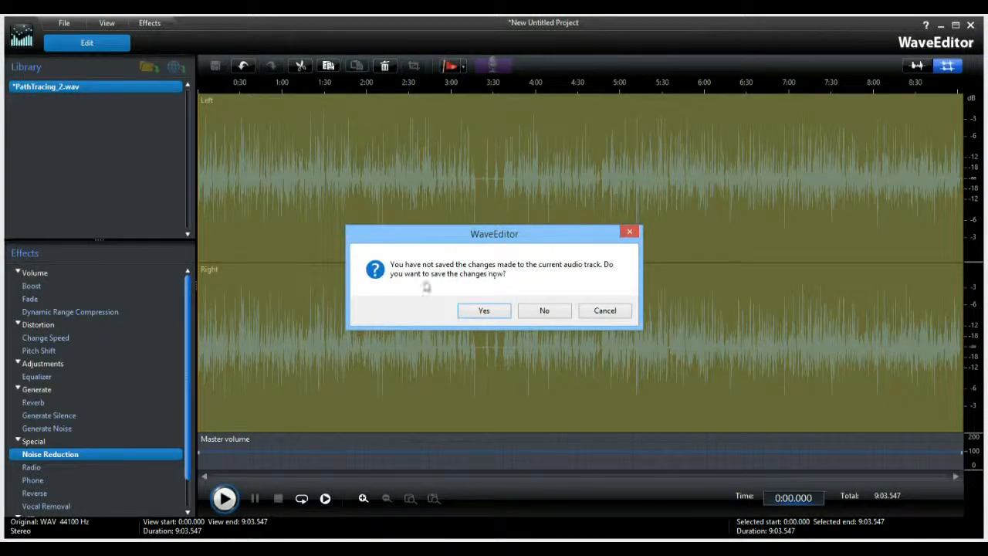
{"action": "left_click", "coordinate": [483, 311]}
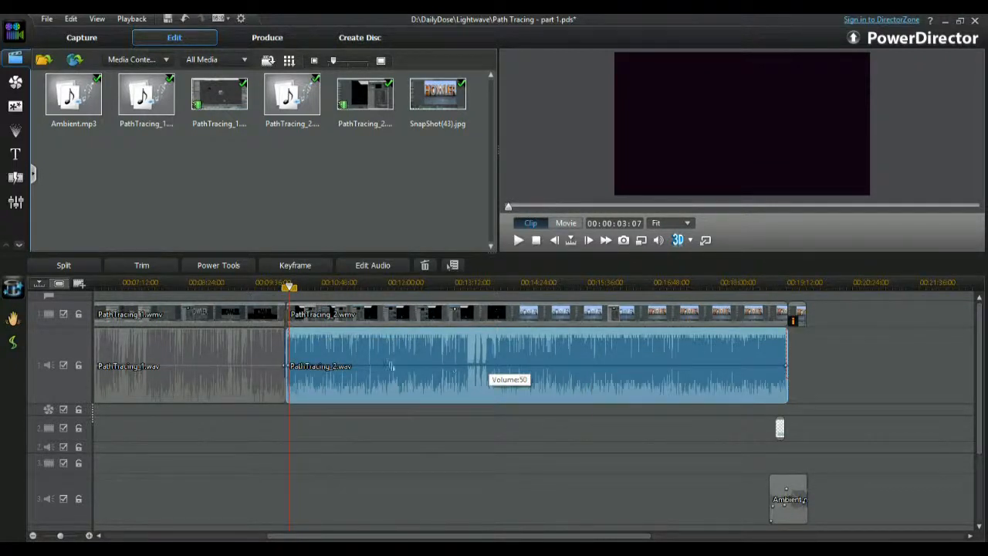
Play the movie from about 00:09:55 across the transition from PathTracing_1 to PathTracing_2 to compare their audio levels.
{"action": "left_click", "coordinate": [271, 283]}
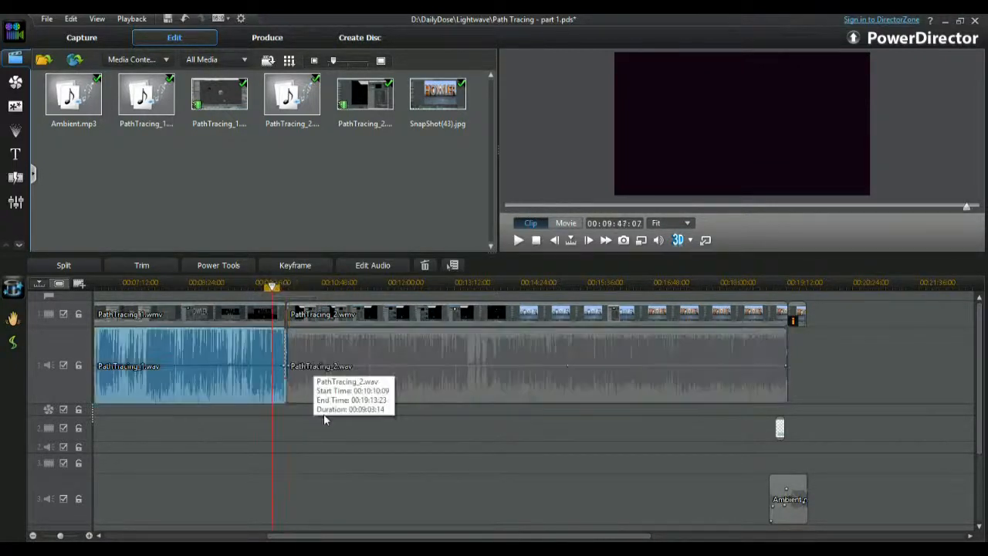
{"action": "left_click", "coordinate": [307, 459]}
{"action": "key", "text": "space"}
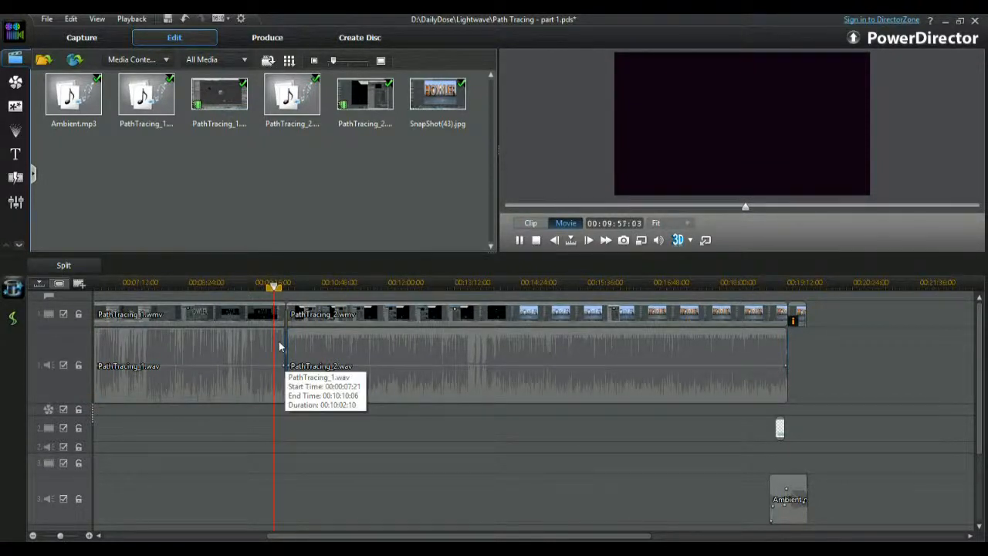
{"action": "left_click_drag", "start_coordinate": [224, 279], "coordinate": [865, 279]}
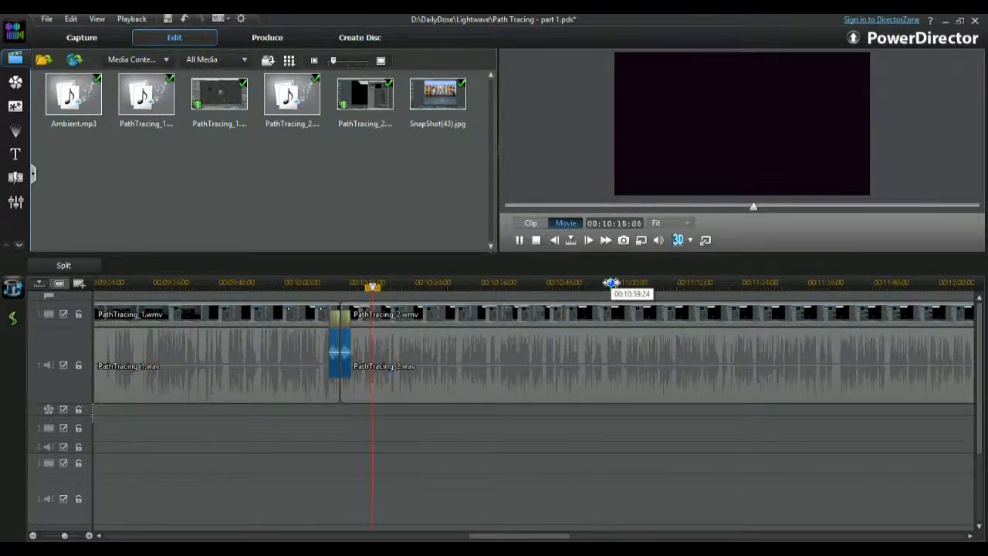
{"action": "left_click_drag", "start_coordinate": [611, 282], "coordinate": [254, 279]}
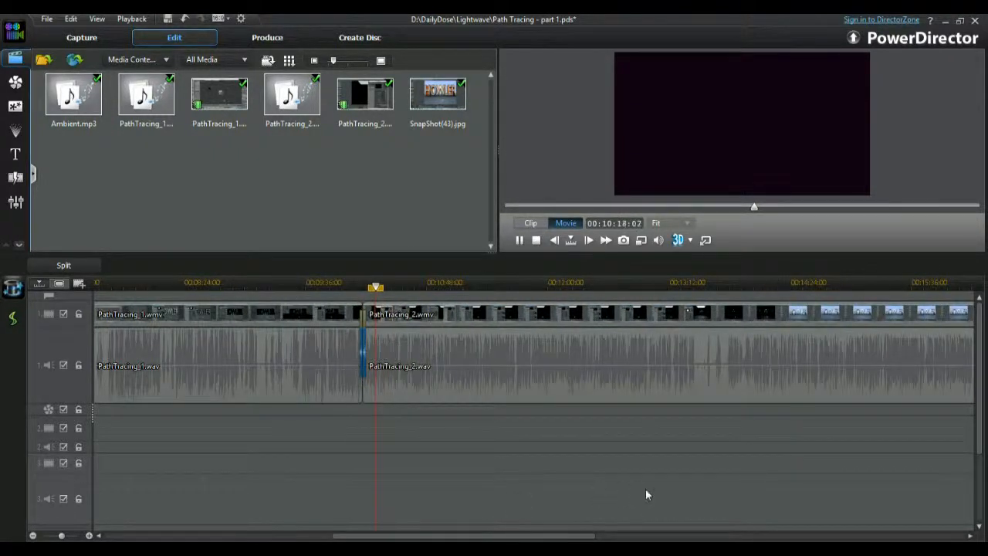
{"action": "key", "text": "space"}
Slightly raise the volume line of the PathTracing_2 audio clip at both its start and its end.
{"action": "left_click_drag", "start_coordinate": [542, 282], "coordinate": [254, 282]}
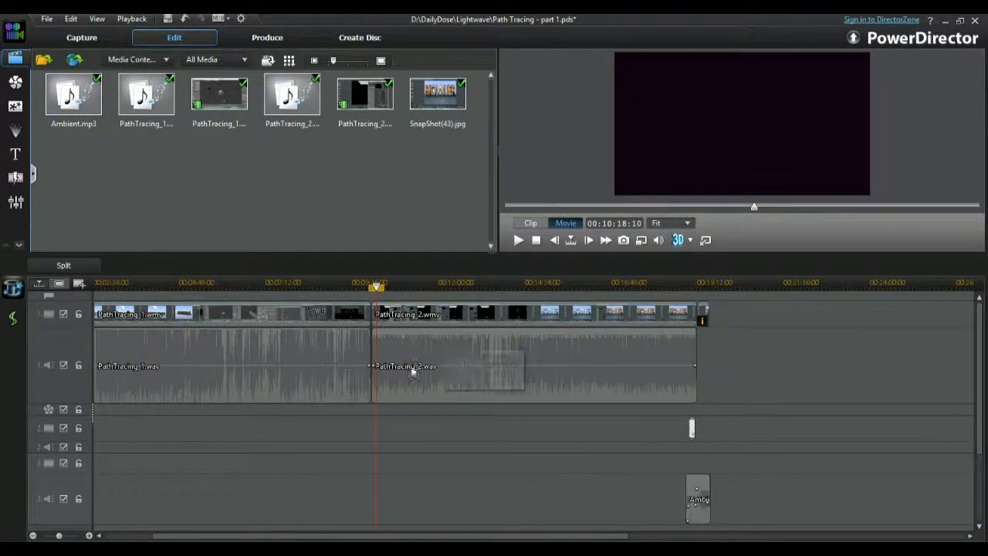
{"action": "left_click", "coordinate": [375, 368]}
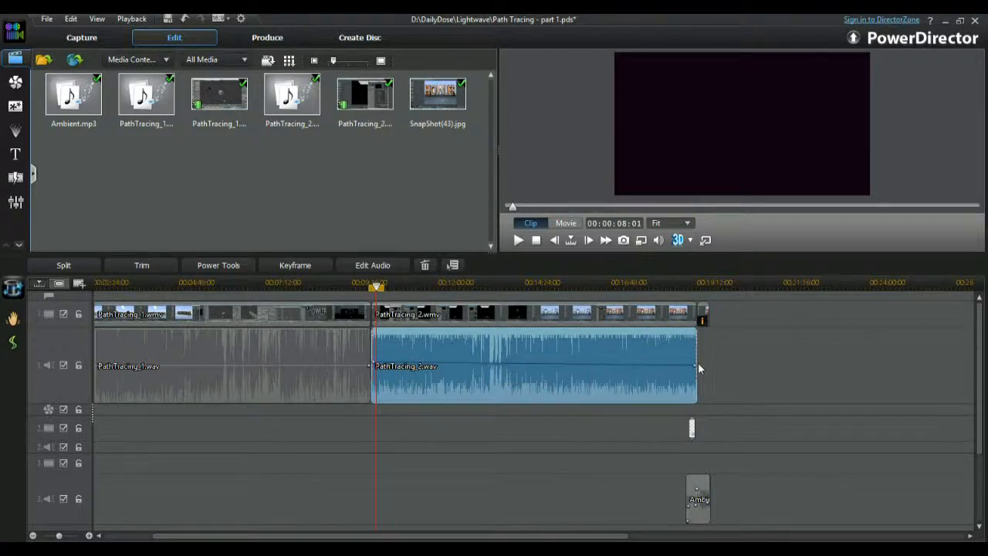
{"action": "left_click_drag", "start_coordinate": [696, 367], "coordinate": [699, 362]}
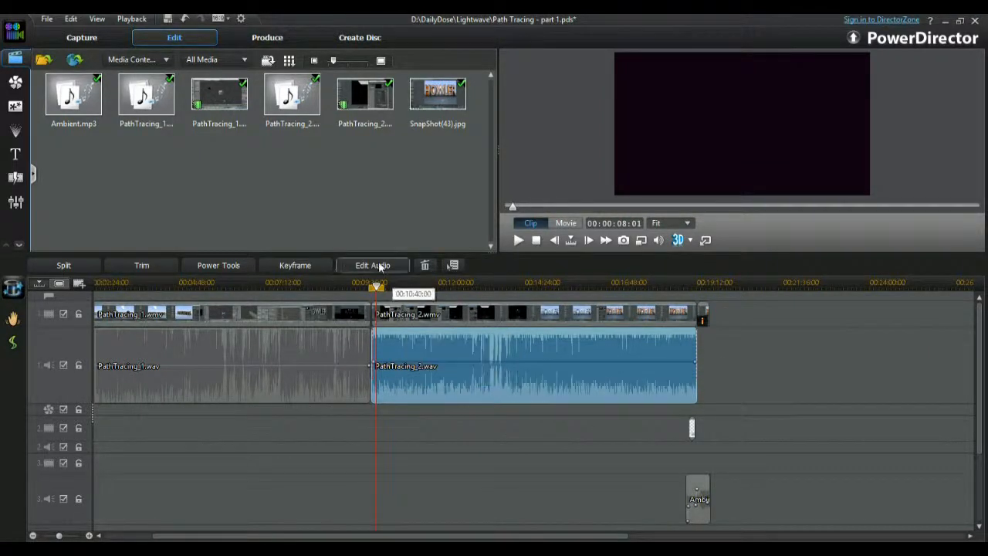
Listen to short passages of the PathTracing_2 audio near its start, around its middle and at about 00:08:00 into the clip.
{"action": "key", "text": "space"}
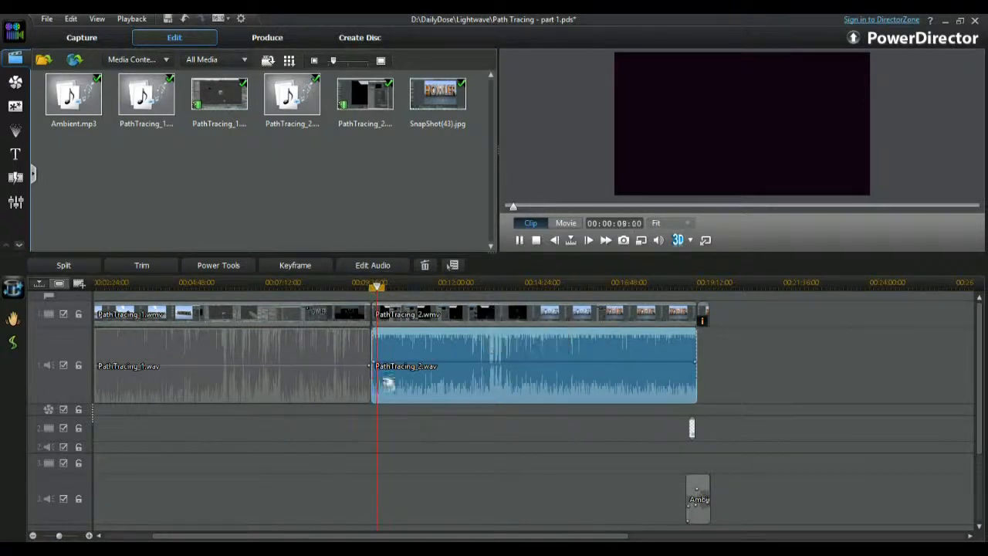
{"action": "key", "text": "space"}
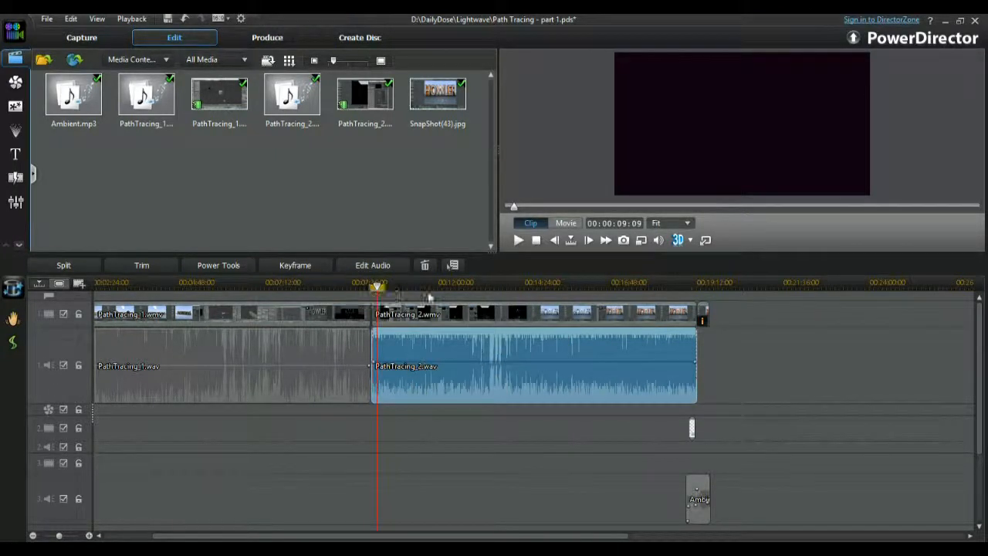
{"action": "left_click", "coordinate": [443, 285]}
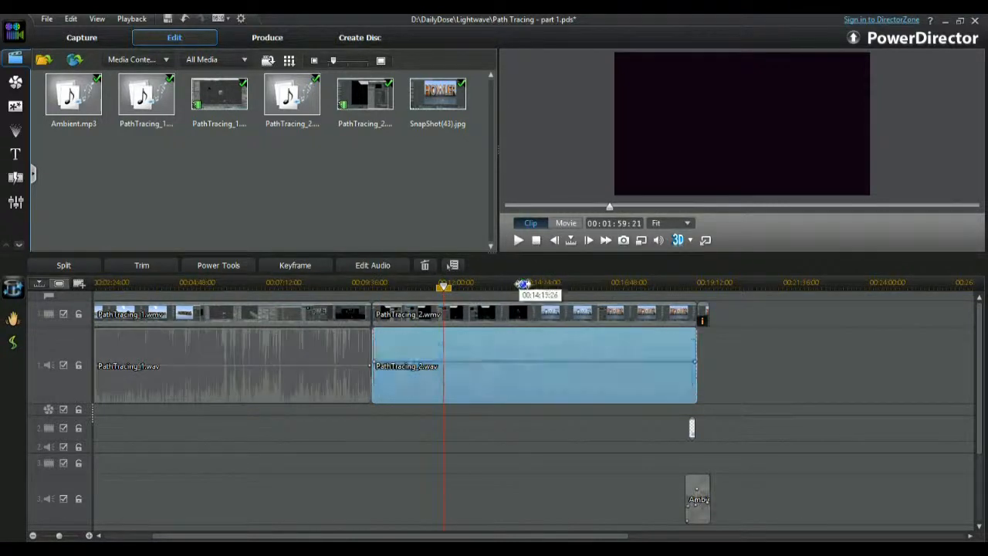
{"action": "left_click", "coordinate": [554, 285]}
{"action": "key", "text": "space"}
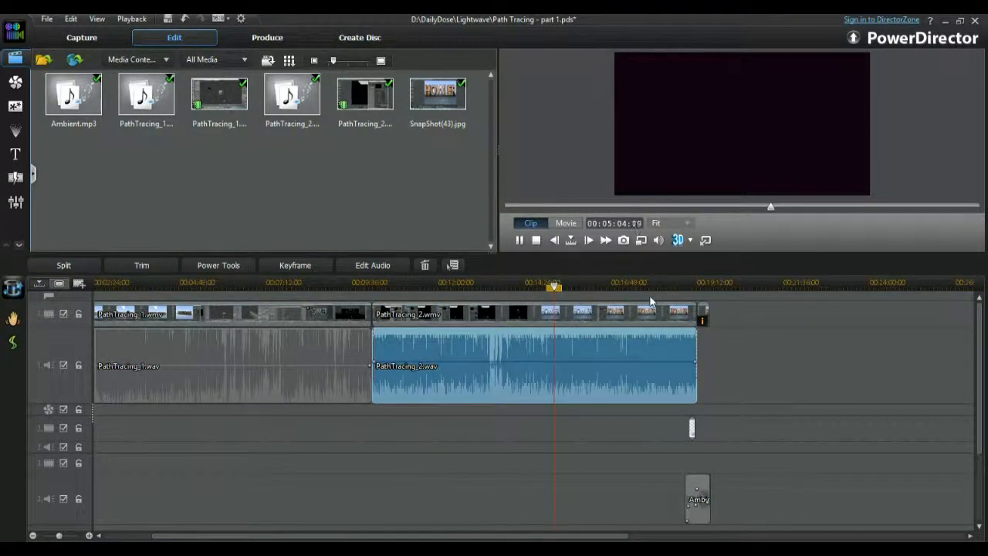
{"action": "key", "text": "space"}
{"action": "left_click", "coordinate": [658, 282]}
{"action": "key", "text": "space"}
{"action": "key", "text": "space"}
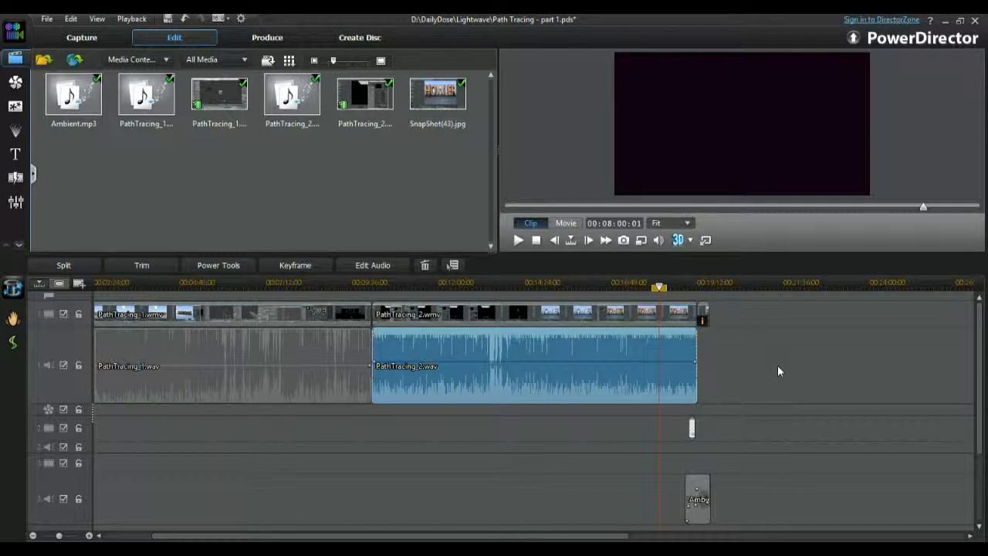
Play the movie briefly from about 00:18:35, near the end of PathTracing_2, with no clip selected.
{"action": "left_click", "coordinate": [674, 283]}
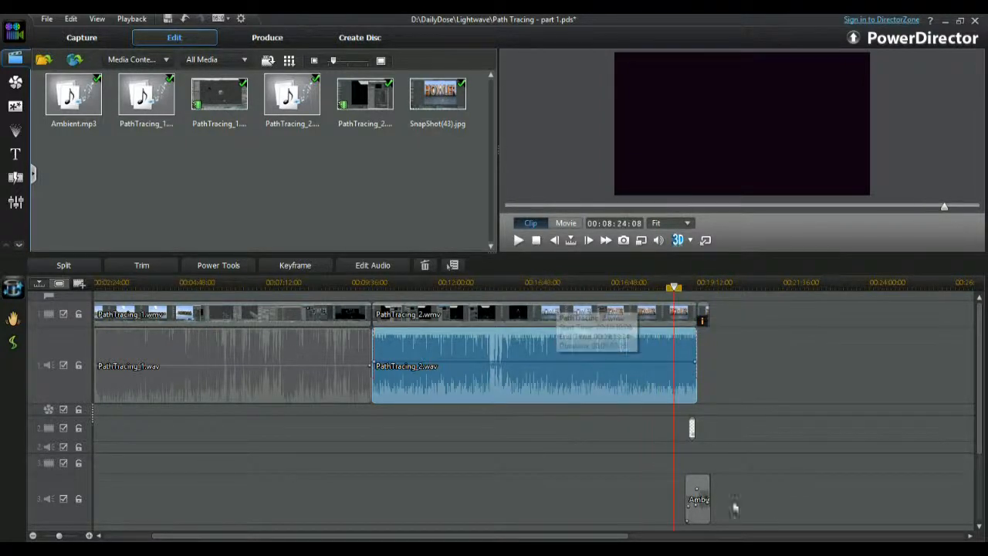
{"action": "left_click_drag", "start_coordinate": [548, 538], "coordinate": [708, 536]}
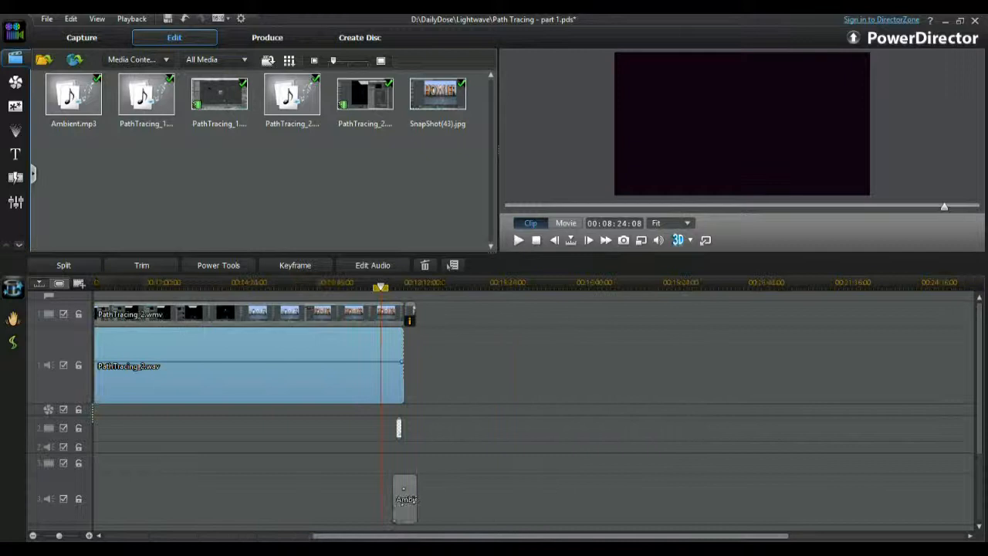
{"action": "left_click", "coordinate": [397, 283]}
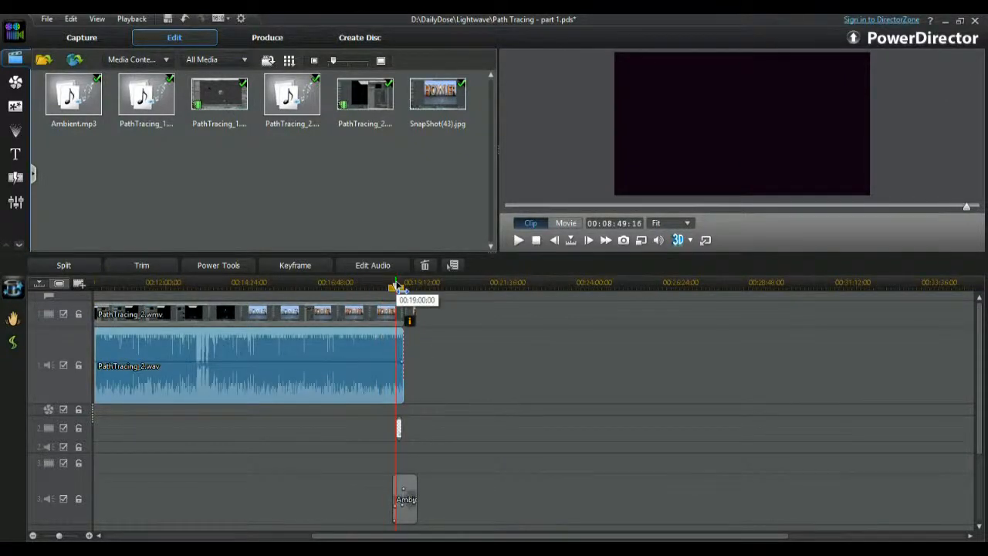
{"action": "left_click", "coordinate": [381, 284]}
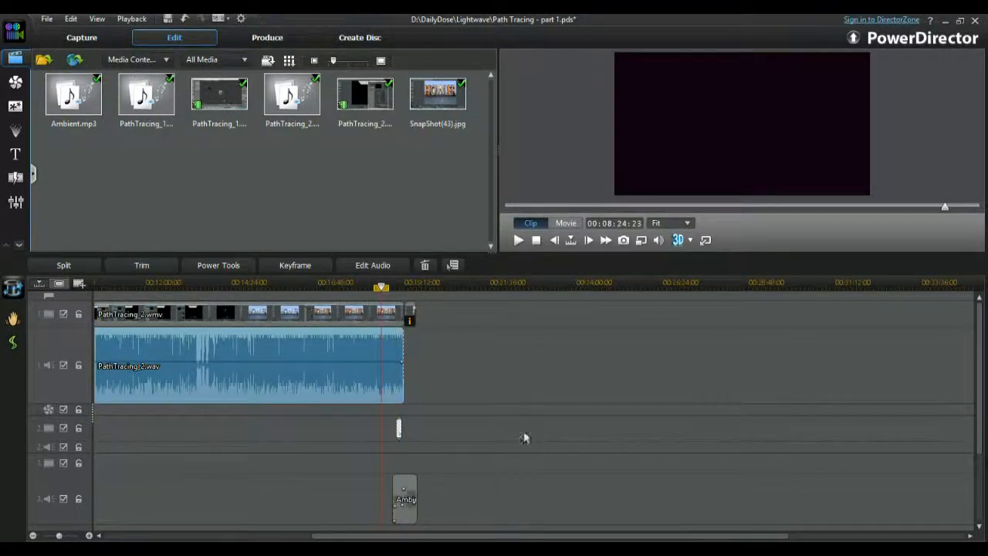
{"action": "left_click", "coordinate": [490, 358]}
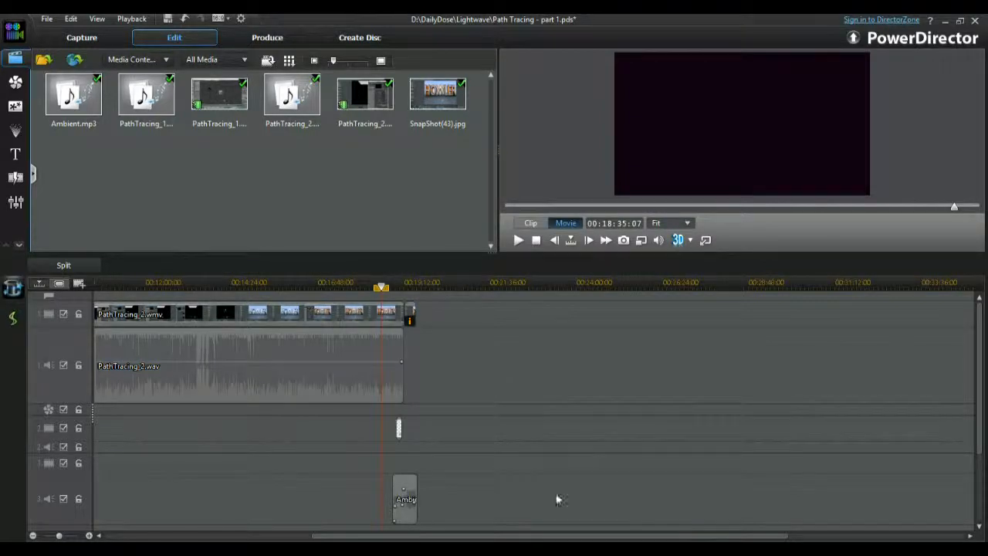
{"action": "key", "text": "space"}
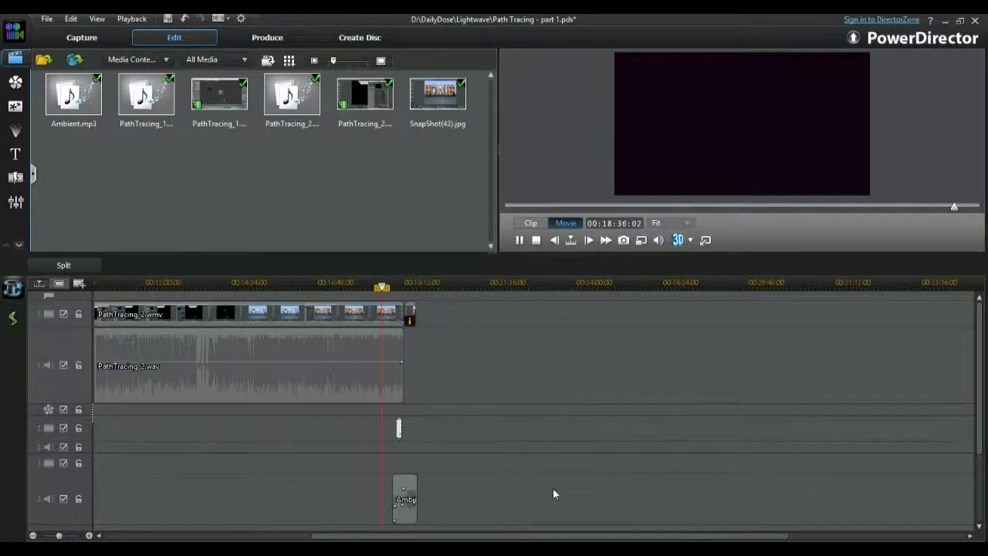
{"action": "key", "text": "space"}
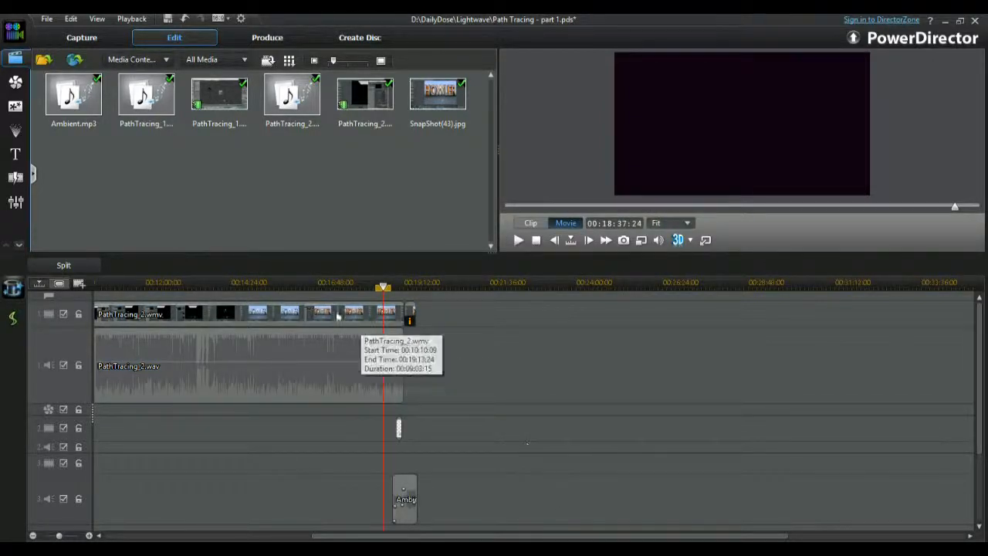
Select the Ambient.mp3 clip at the end of track 3 and play its opening seconds.
{"action": "left_click", "coordinate": [404, 500]}
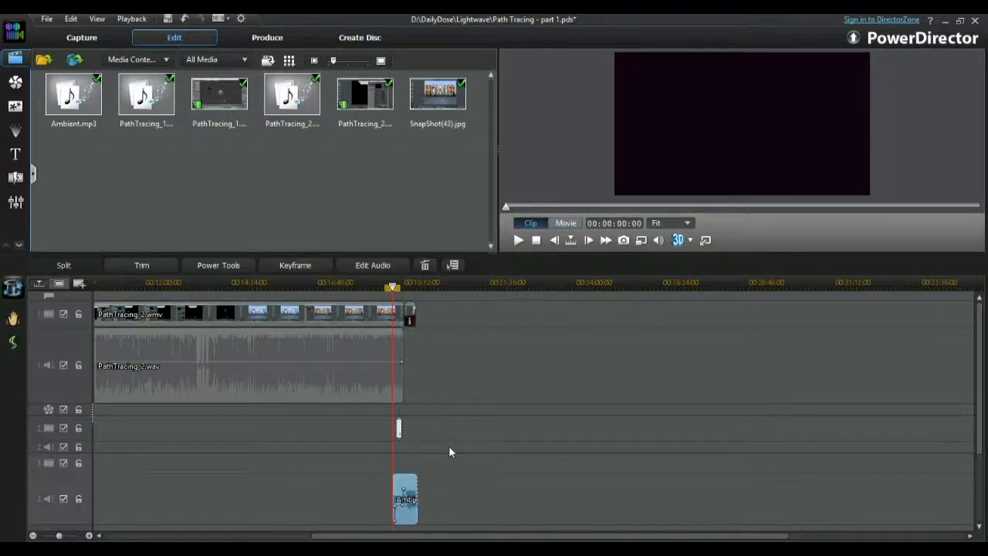
{"action": "key", "text": "space"}
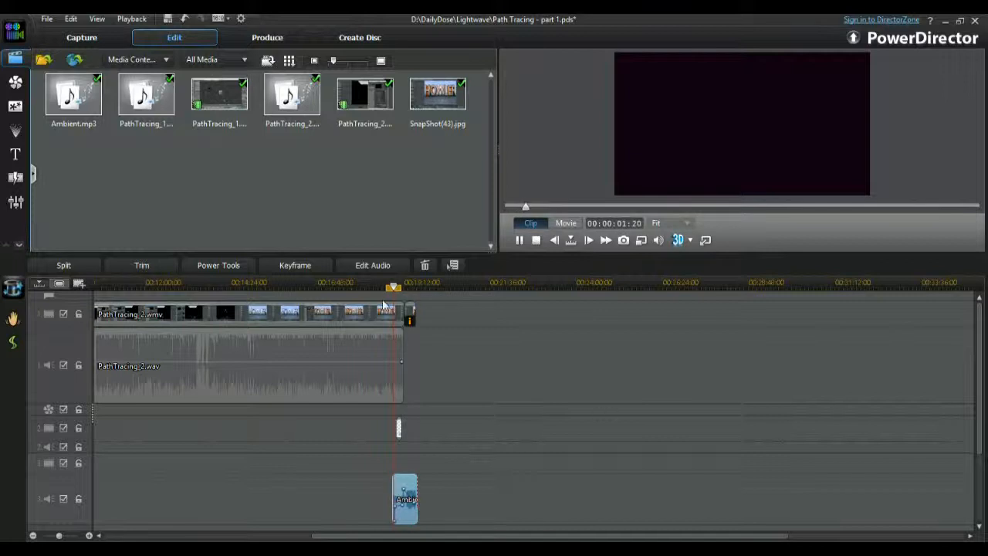
{"action": "left_click_drag", "start_coordinate": [332, 284], "coordinate": [986, 299]}
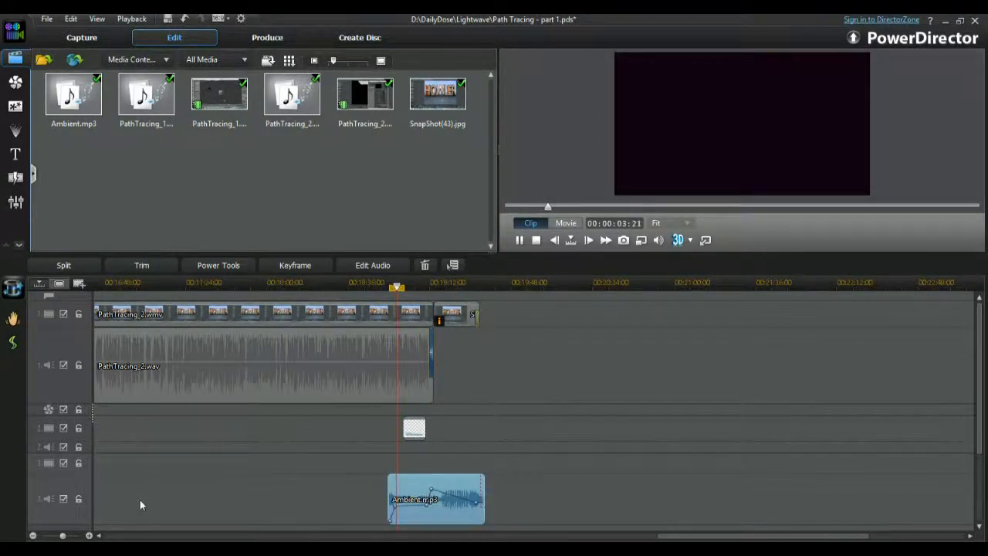
{"action": "key", "text": "space"}
Inspect the closing title clip on track 2, and play the snapshot image that follows PathTracing_2 on track 1.
{"action": "left_click", "coordinate": [414, 428]}
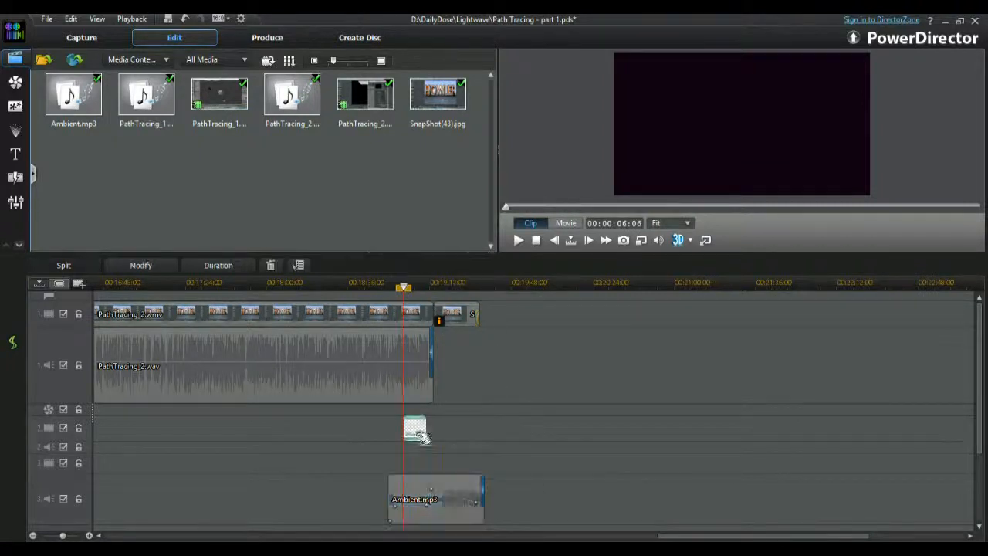
{"action": "left_click", "coordinate": [459, 316]}
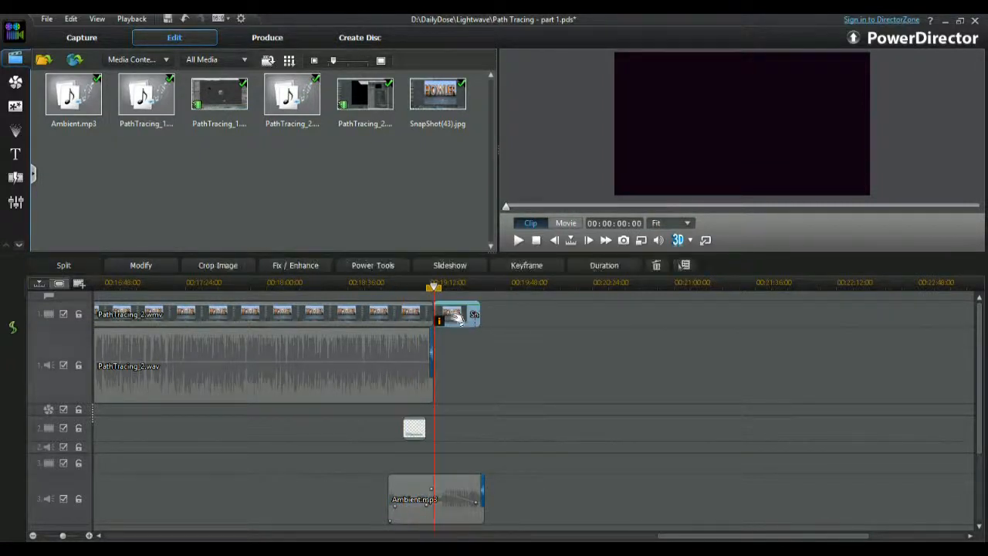
{"action": "key", "text": "space"}
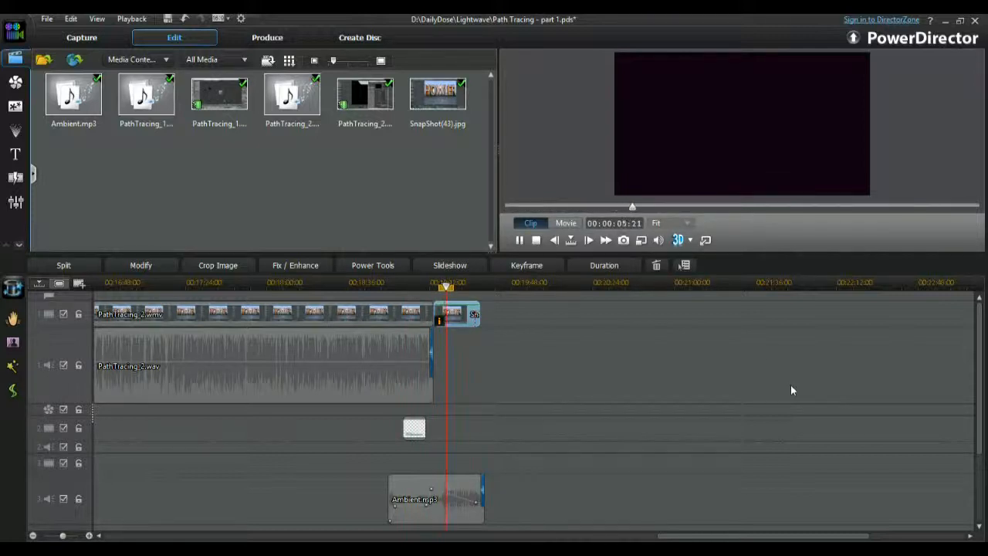
{"action": "key", "text": "space"}
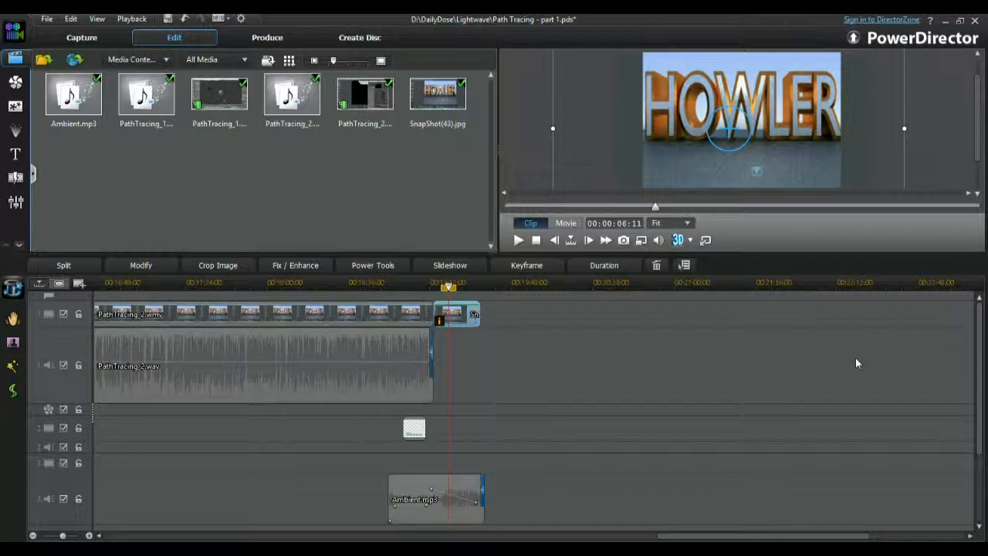
Preview the PathTracing_1 and PathTracing_2 video files in the media library.
{"action": "left_click", "coordinate": [219, 94]}
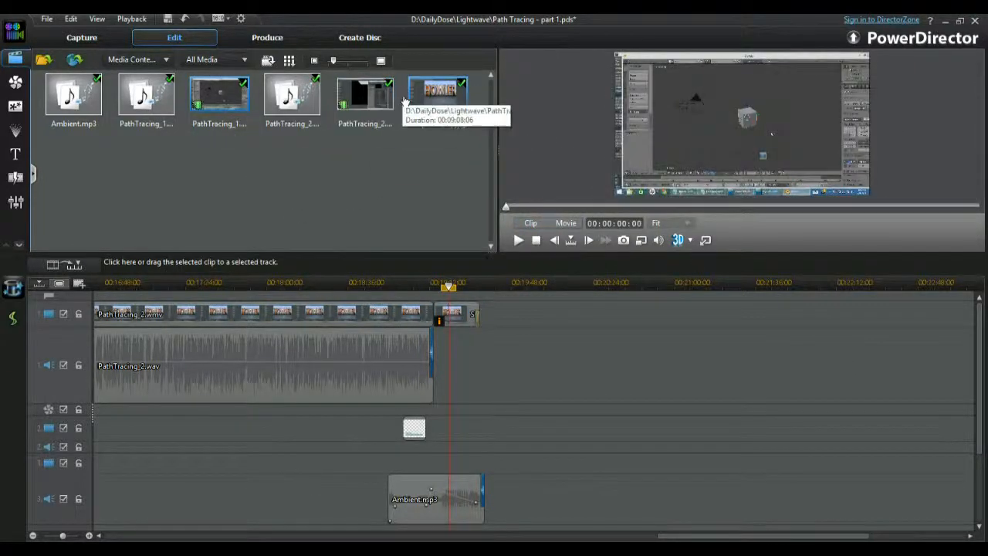
{"action": "left_click", "coordinate": [365, 96]}
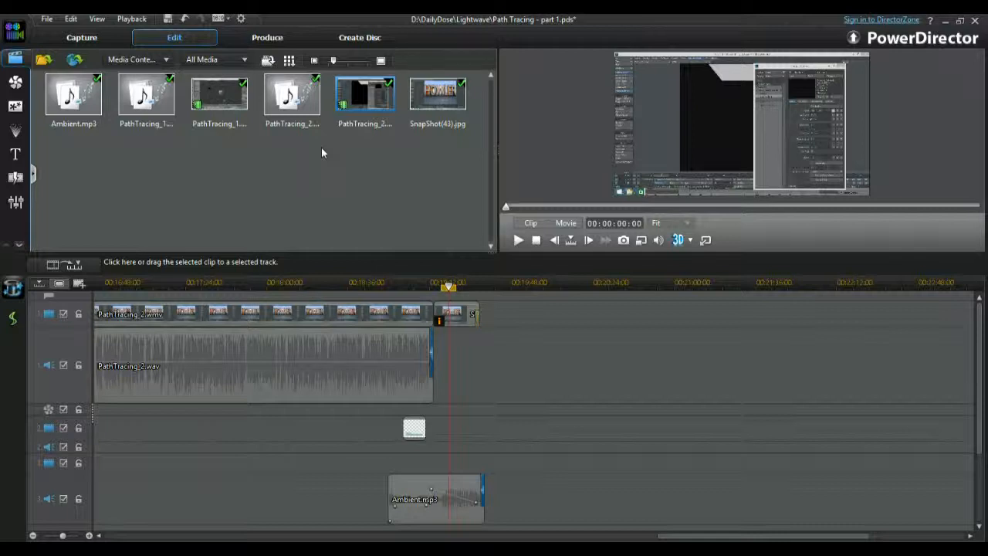
{"action": "key", "text": "space"}
{"action": "key", "text": "space"}
Review the whole project on the timeline, placing the playhead at about 00:02:16 in PathTracing_1 and examining the movie's beginning.
{"action": "left_click_drag", "start_coordinate": [711, 283], "coordinate": [302, 281]}
{"action": "left_click_drag", "start_coordinate": [460, 538], "coordinate": [170, 535]}
{"action": "left_click_drag", "start_coordinate": [657, 281], "coordinate": [347, 270]}
{"action": "left_click", "coordinate": [120, 282]}
{"action": "left_click", "coordinate": [182, 280]}
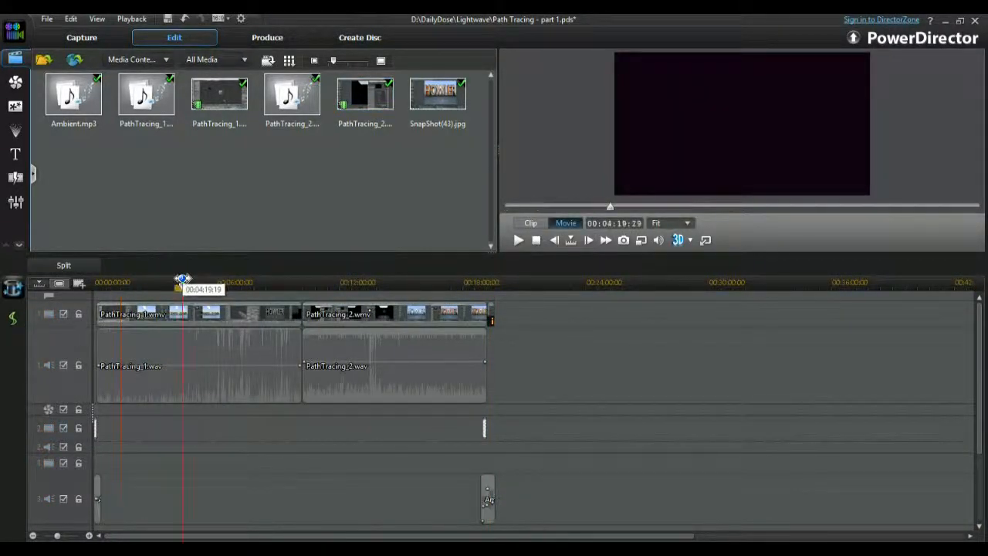
{"action": "left_click", "coordinate": [142, 283]}
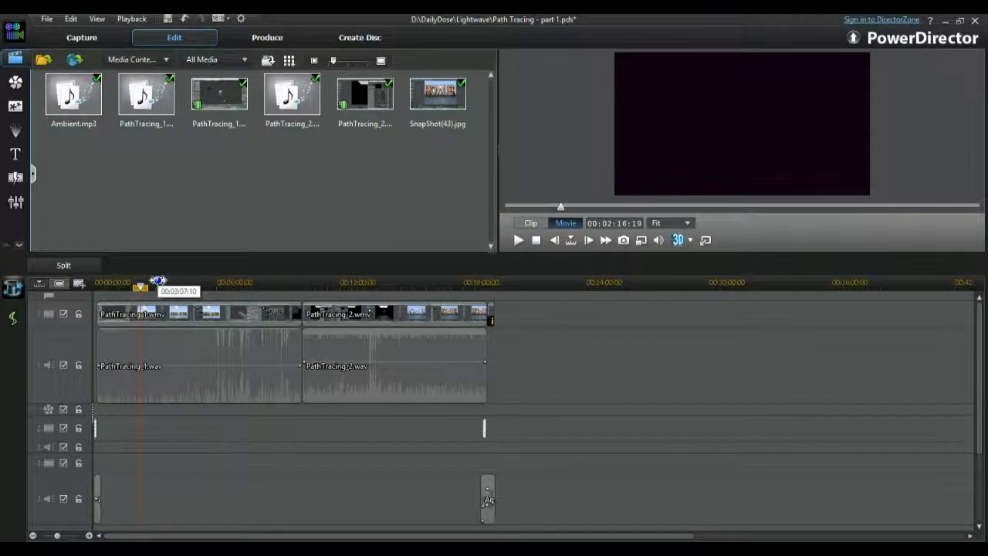
{"action": "left_click_drag", "start_coordinate": [157, 282], "coordinate": [430, 283]}
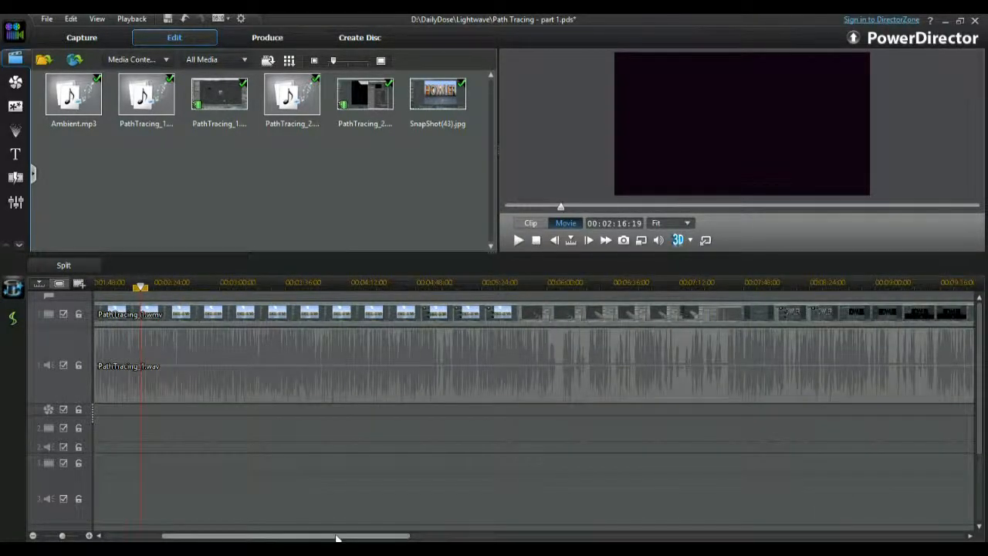
{"action": "left_click_drag", "start_coordinate": [337, 532], "coordinate": [276, 534]}
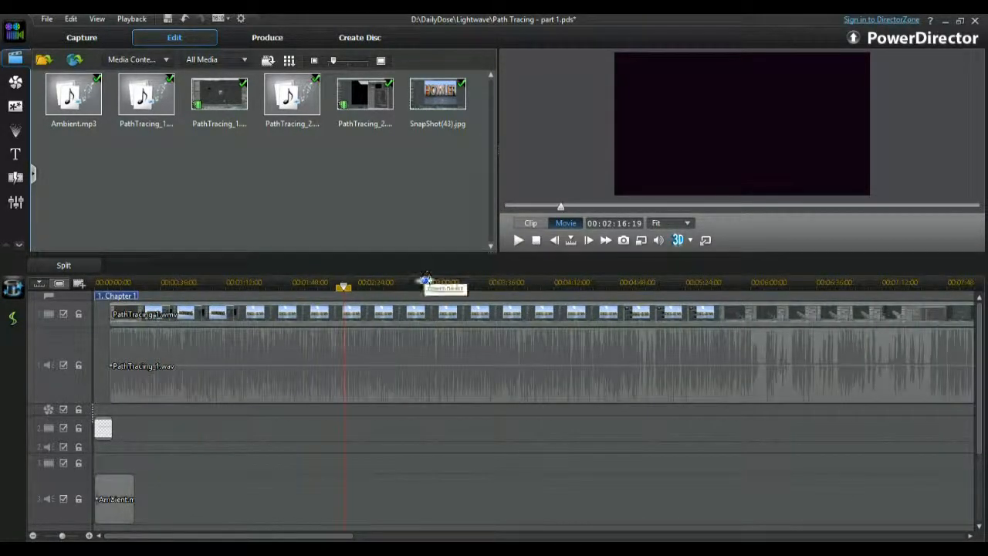